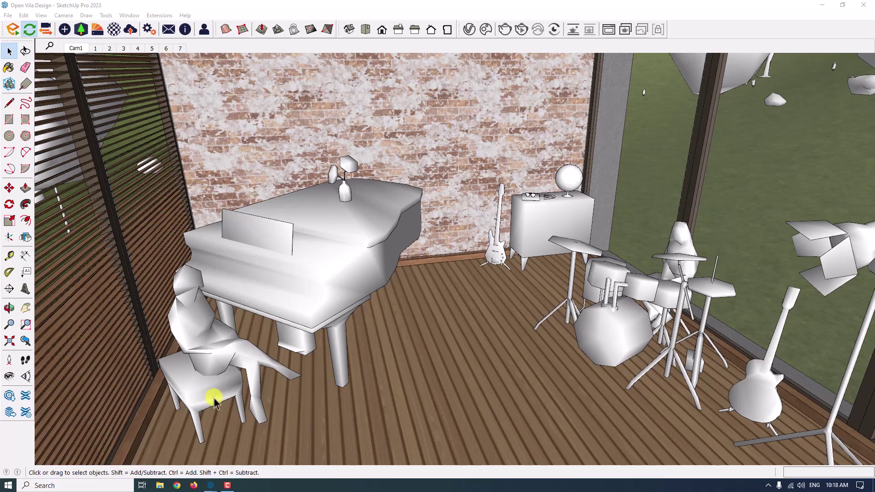
Step: Frame a wide view of the room showing the piano, drum kit and spotlight
{"action": "mouse_move", "coordinate": [210, 485]}
{"action": "left_click", "coordinate": [232, 455]}
{"action": "left_click_drag", "start_coordinate": [451, 318], "coordinate": [451, 318]}
{"action": "scroll", "coordinate": [451, 318], "scroll_direction": "down", "scroll_amount": 5}
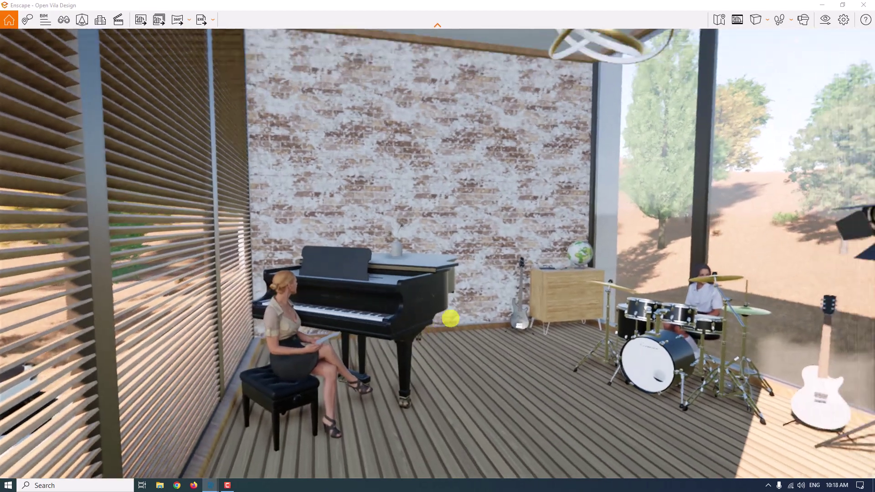
{"action": "scroll", "coordinate": [450, 319], "scroll_direction": "up", "scroll_amount": 4}
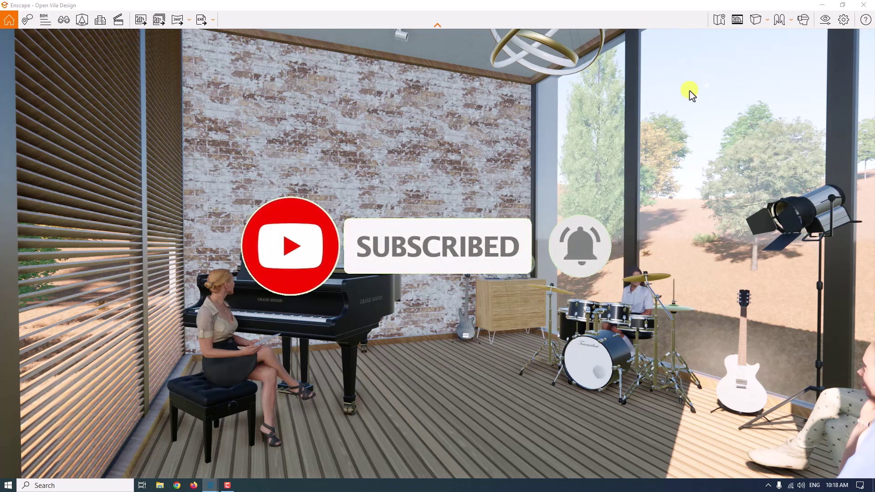
Step: Turn on the safe frame and set a Custom output resolution of 1080 × 1080
{"action": "left_click", "coordinate": [732, 23]}
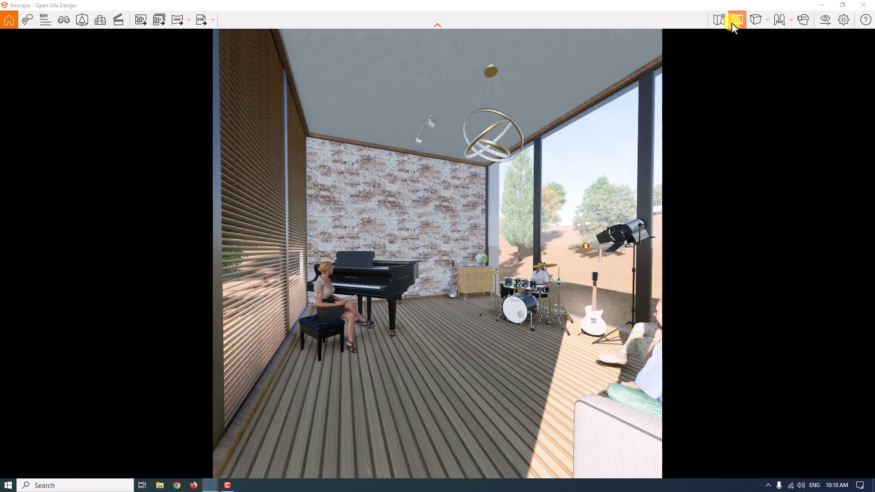
{"action": "left_click", "coordinate": [832, 22]}
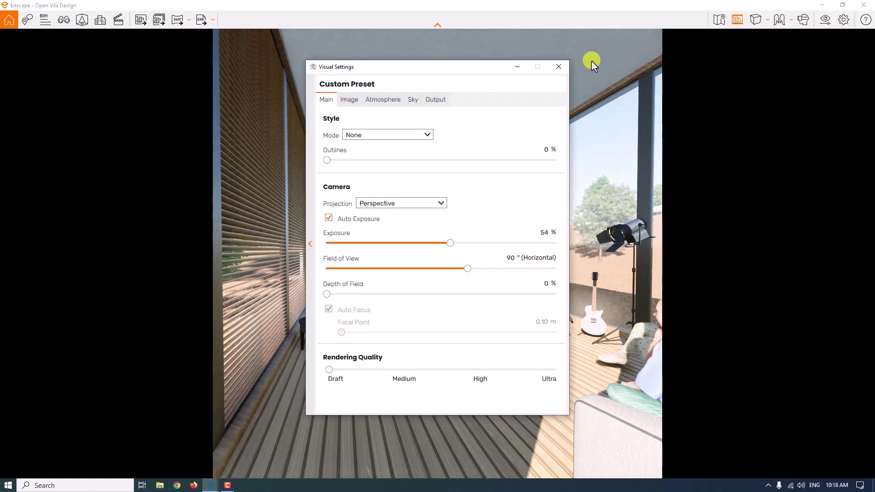
{"action": "left_click", "coordinate": [435, 101]}
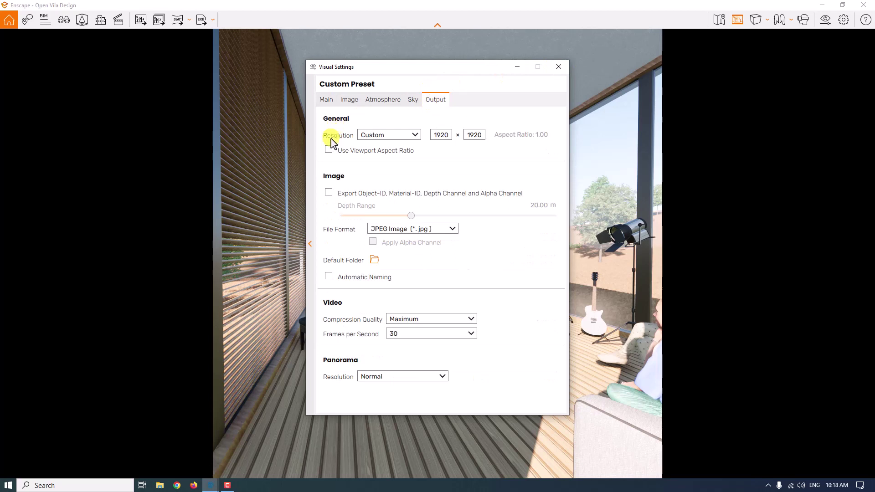
{"action": "left_click", "coordinate": [376, 139]}
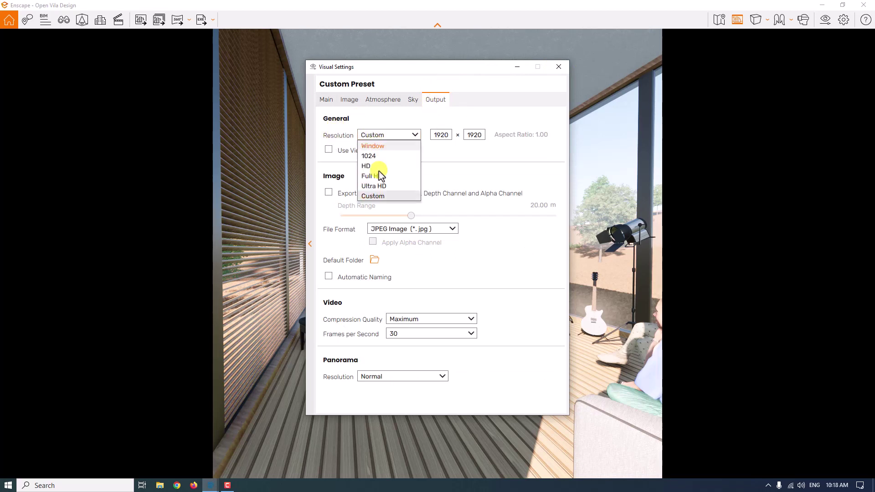
{"action": "left_click", "coordinate": [379, 198]}
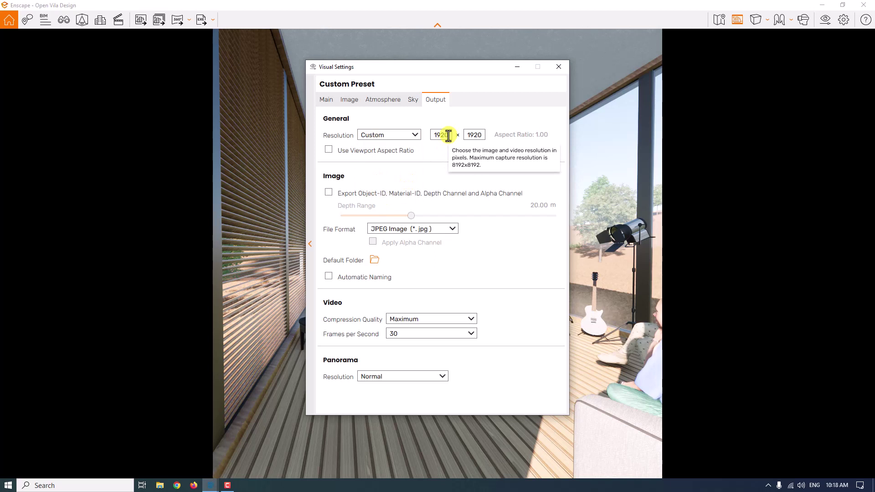
{"action": "left_click_drag", "start_coordinate": [449, 135], "coordinate": [416, 135]}
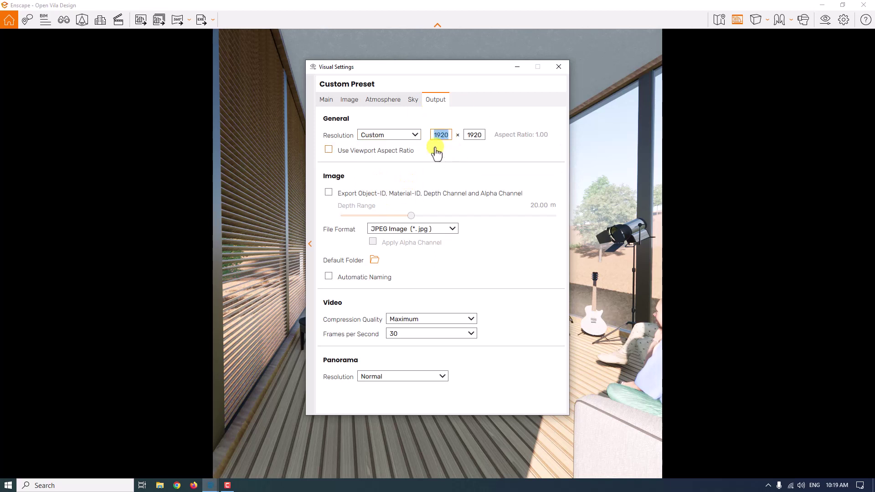
{"action": "type", "text": "1080"}
{"action": "left_click", "coordinate": [469, 135]}
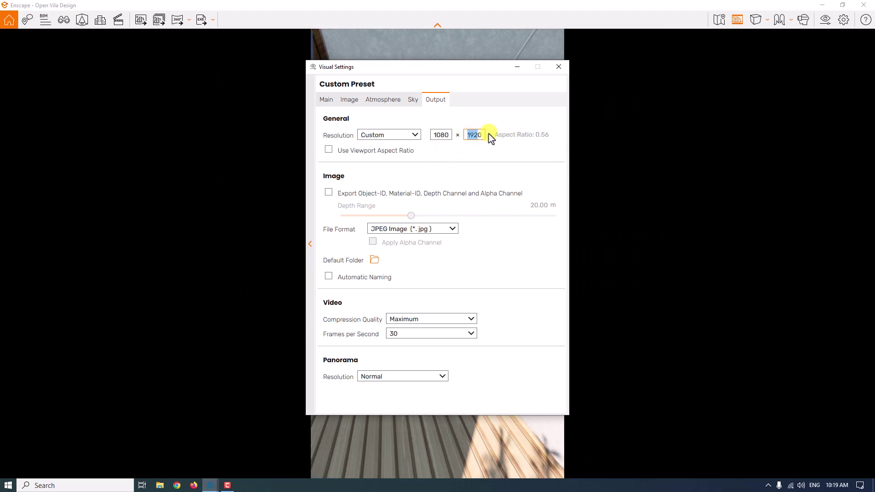
{"action": "key", "text": "shift+End"}
{"action": "type", "text": "1080"}
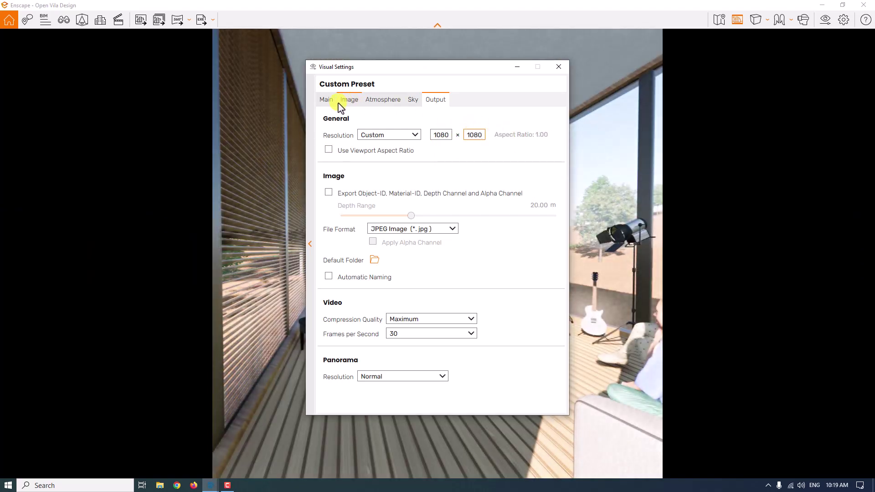
{"action": "left_click", "coordinate": [330, 101]}
Step: Close Visual Settings and start a new saved view, adjusting the camera framing
{"action": "left_click", "coordinate": [564, 68]}
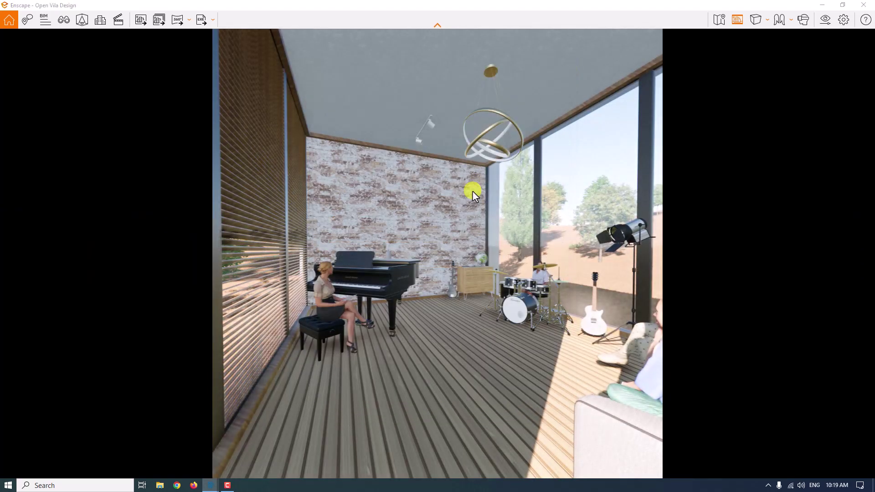
{"action": "key", "text": "v"}
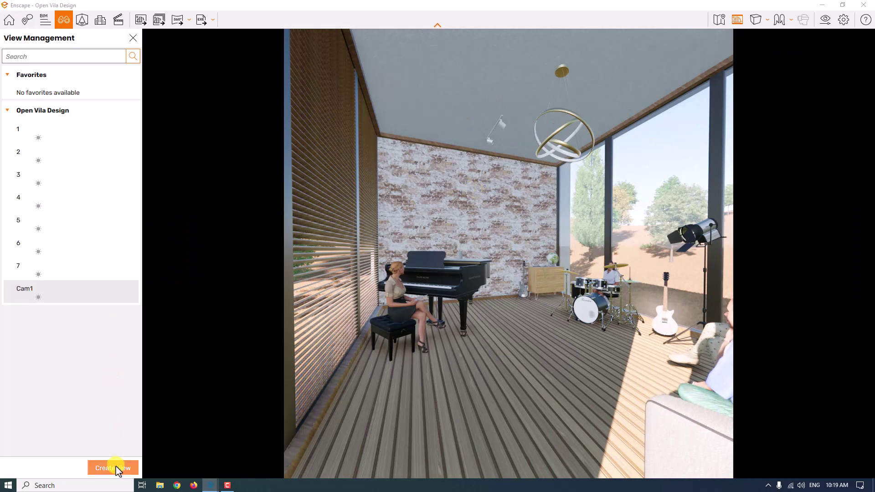
{"action": "left_click", "coordinate": [114, 468]}
{"action": "left_click_drag", "start_coordinate": [449, 302], "coordinate": [484, 271]}
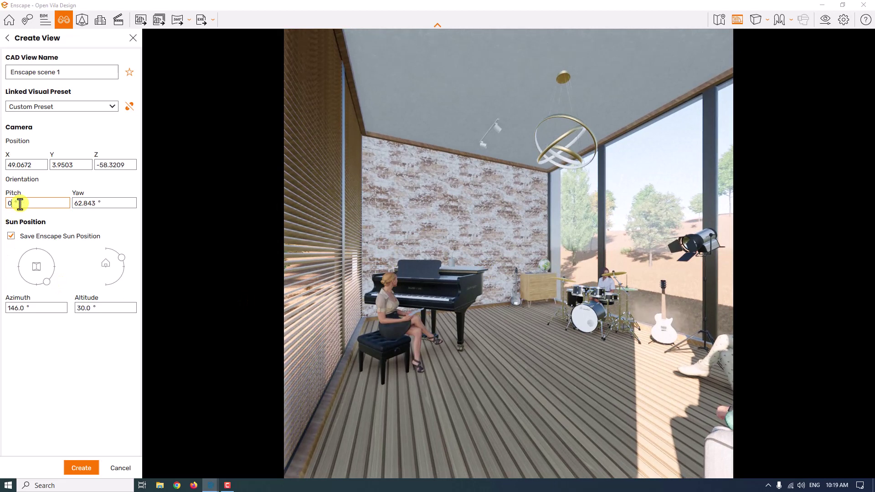
{"action": "key", "text": "Tab"}
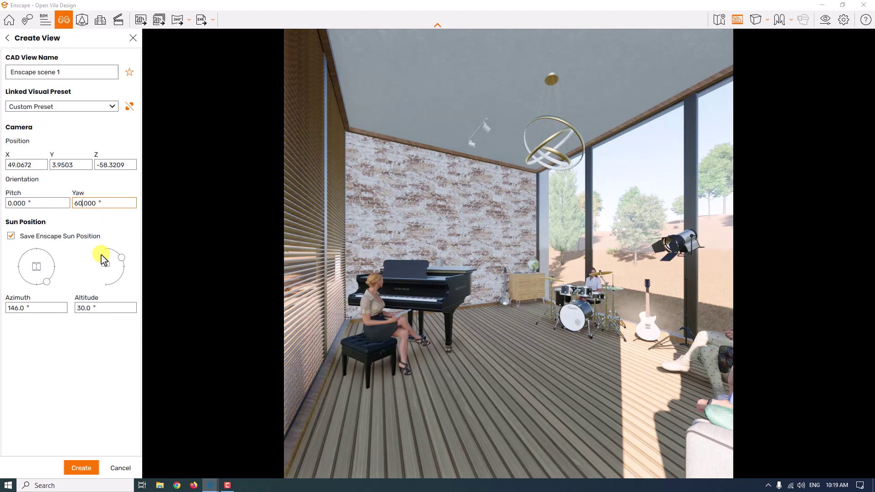
{"action": "left_click_drag", "start_coordinate": [487, 252], "coordinate": [460, 256]}
Step: Set the new view to pitch 0° and yaw 63°, without saving the sun position
{"action": "left_click", "coordinate": [46, 208]}
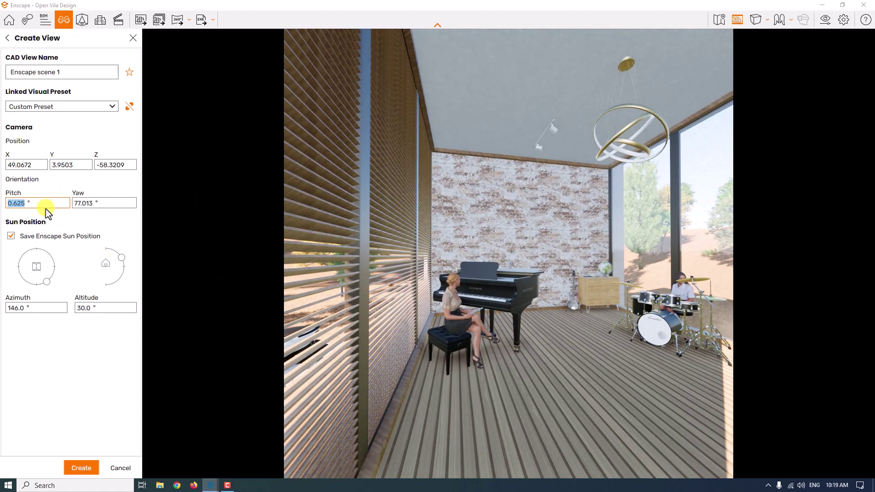
{"action": "type", "text": "0"}
{"action": "left_click", "coordinate": [81, 201]}
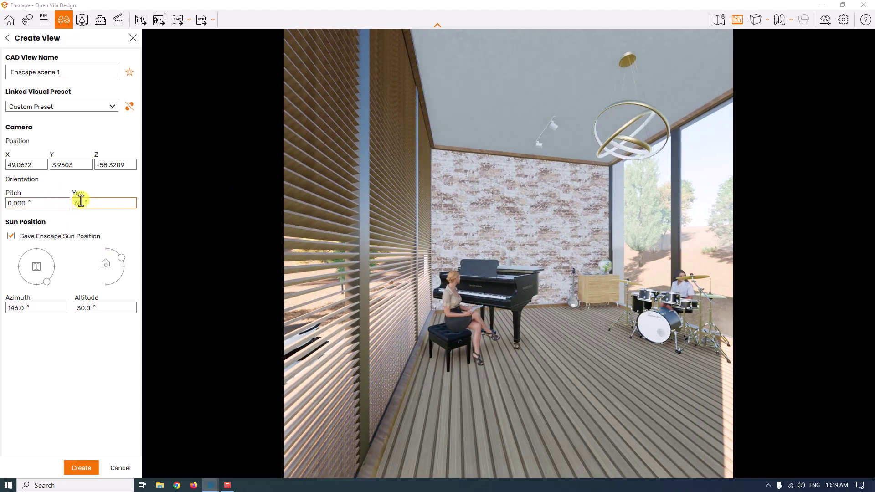
{"action": "type", "text": "60"}
{"action": "key", "text": "Return"}
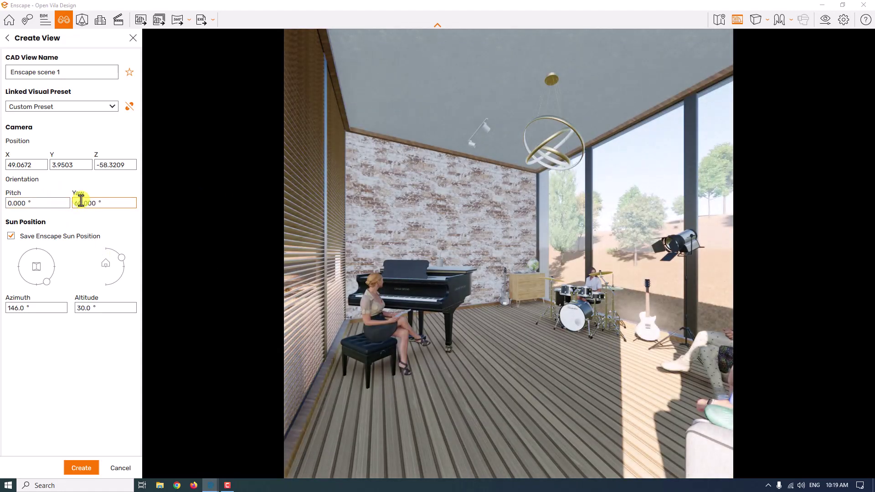
{"action": "double_click", "coordinate": [81, 201]}
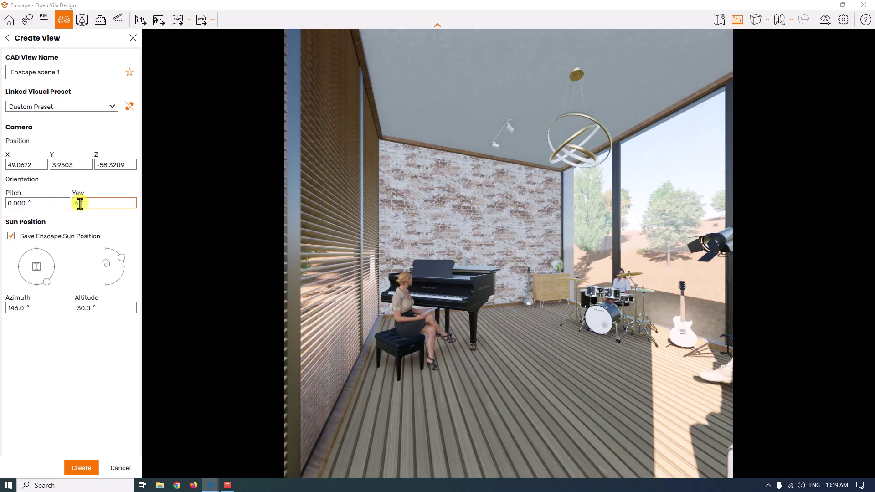
{"action": "type", "text": "63"}
{"action": "key", "text": "Return"}
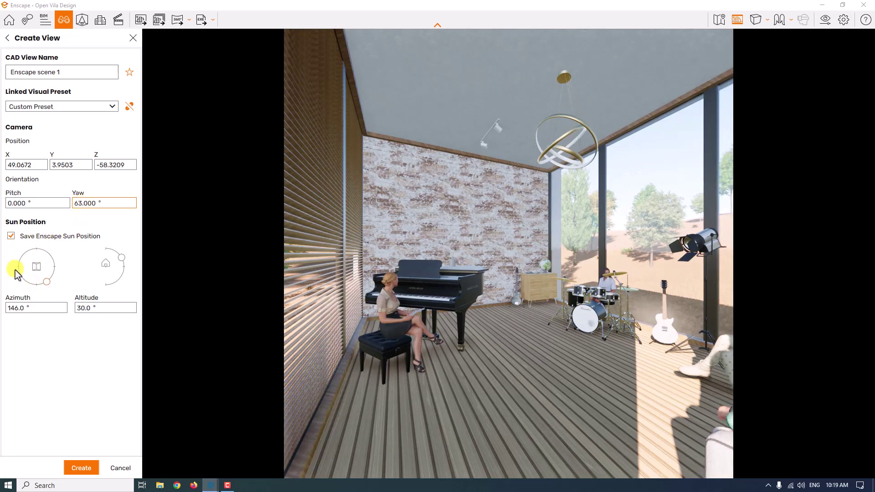
{"action": "left_click", "coordinate": [14, 236]}
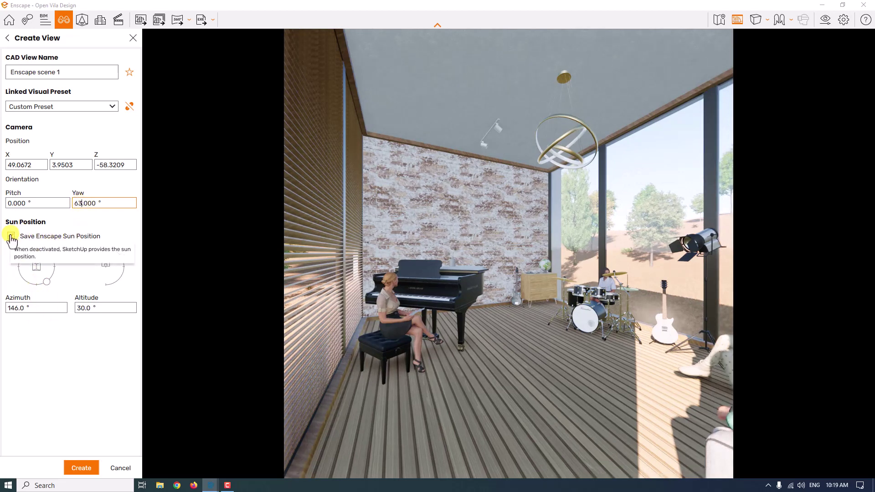
Step: Set the view's camera position to X 49.6, Y 3.9 and Z -58.3
{"action": "double_click", "coordinate": [28, 165]}
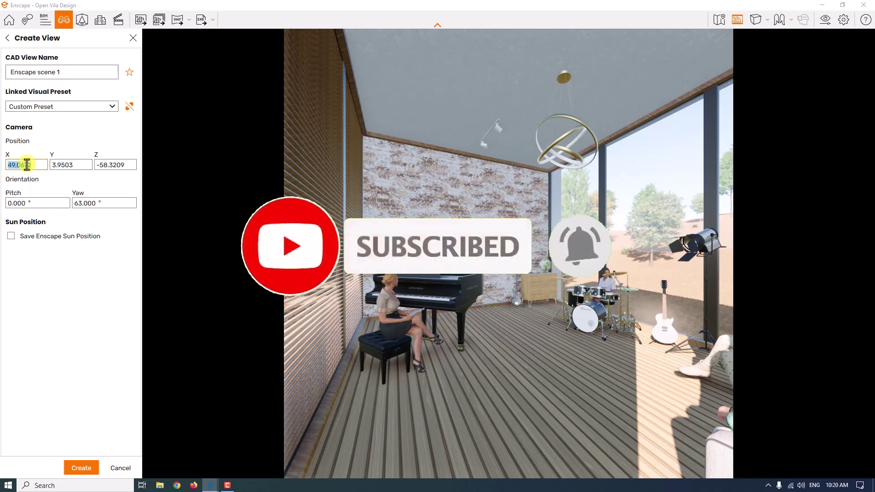
{"action": "type", "text": "49.6"}
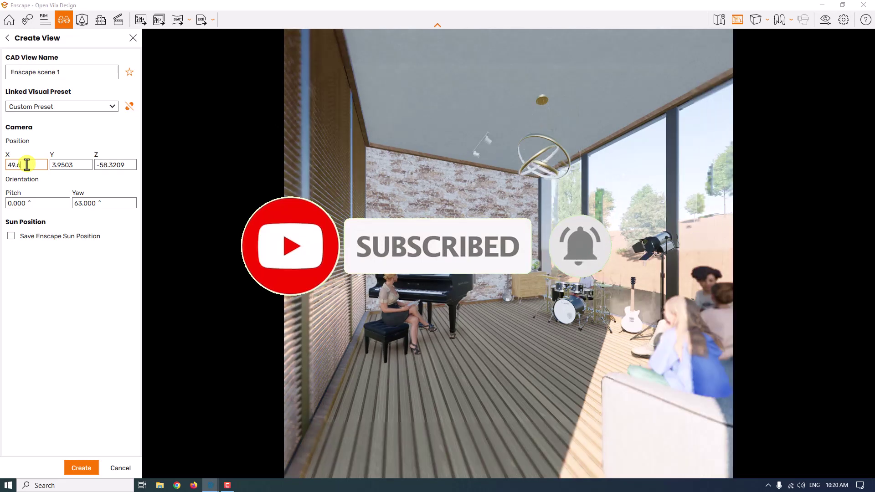
{"action": "key", "text": "Tab"}
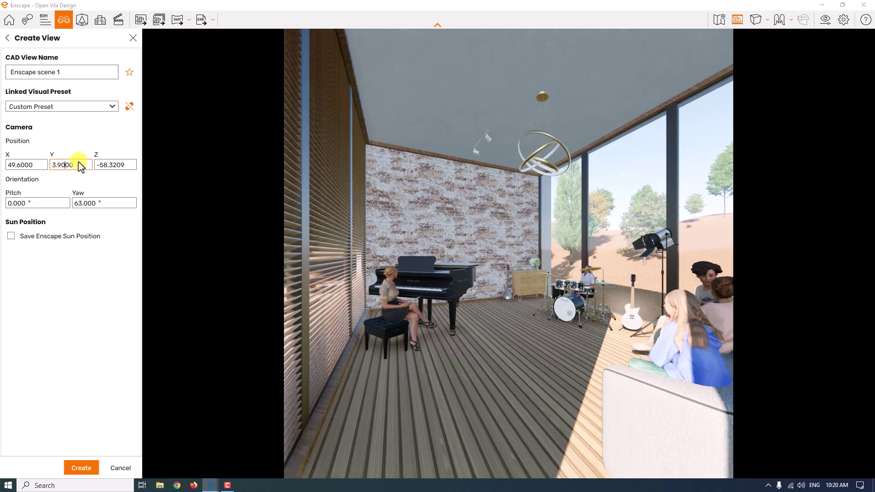
{"action": "left_click", "coordinate": [112, 166]}
{"action": "left_click_drag", "start_coordinate": [109, 166], "coordinate": [138, 167]}
Step: Name the view 'Interior Render No 1', unlink its preset, favourite it and create it
{"action": "left_click", "coordinate": [62, 74]}
{"action": "key", "text": "ctrl+a"}
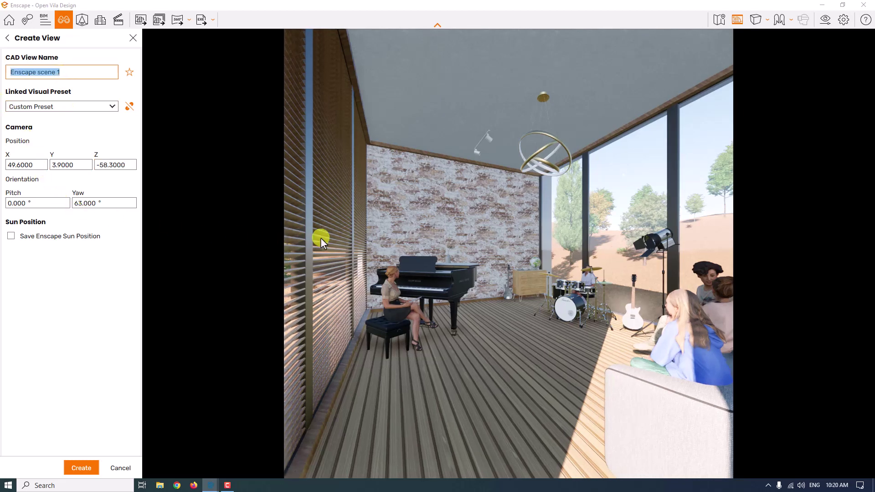
{"action": "key", "text": "BackSpace"}
{"action": "left_click", "coordinate": [129, 107]}
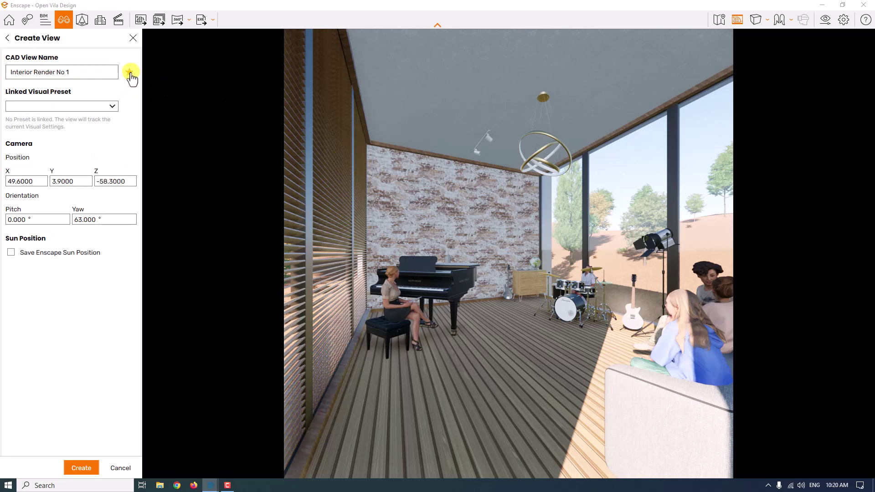
{"action": "left_click", "coordinate": [130, 73]}
{"action": "left_click", "coordinate": [87, 466]}
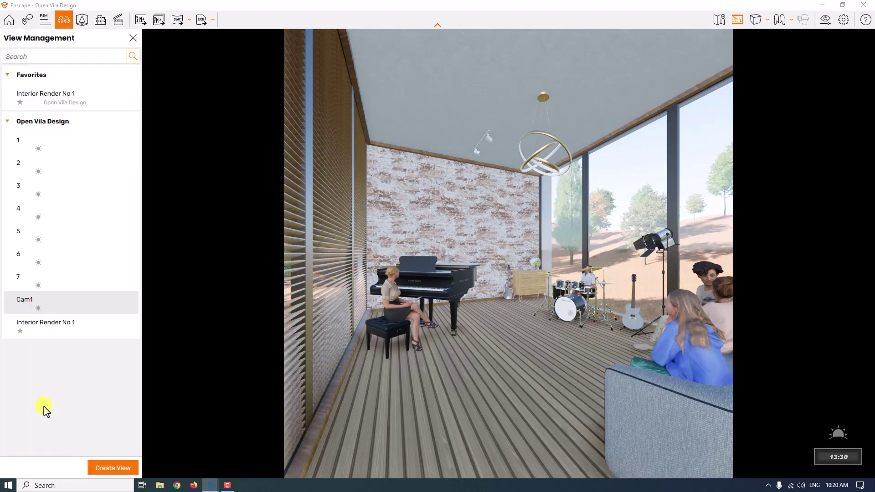
Step: Activate Interior Render No 1 and narrow the field of view from 90° to 62°
{"action": "left_click", "coordinate": [31, 333]}
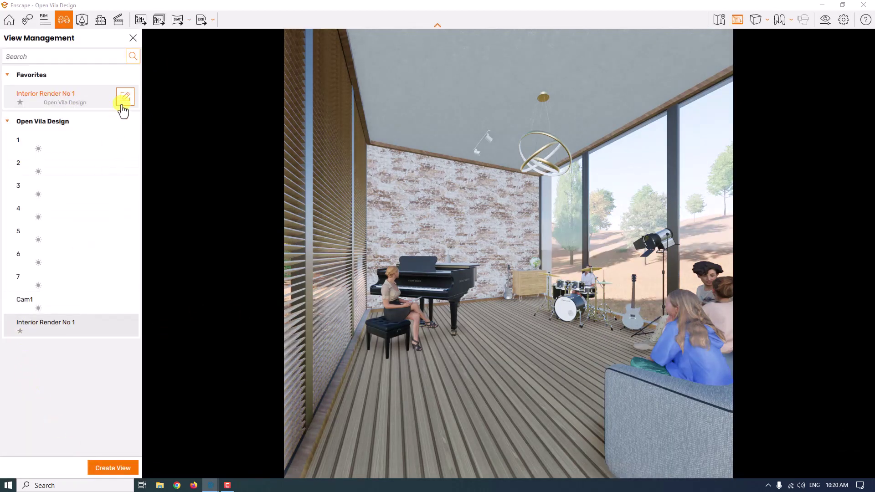
{"action": "left_click", "coordinate": [136, 41]}
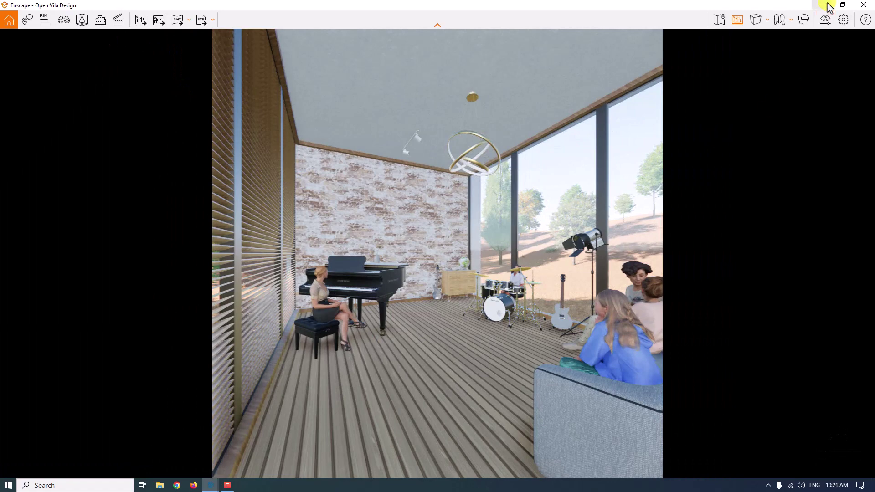
{"action": "left_click", "coordinate": [824, 20]}
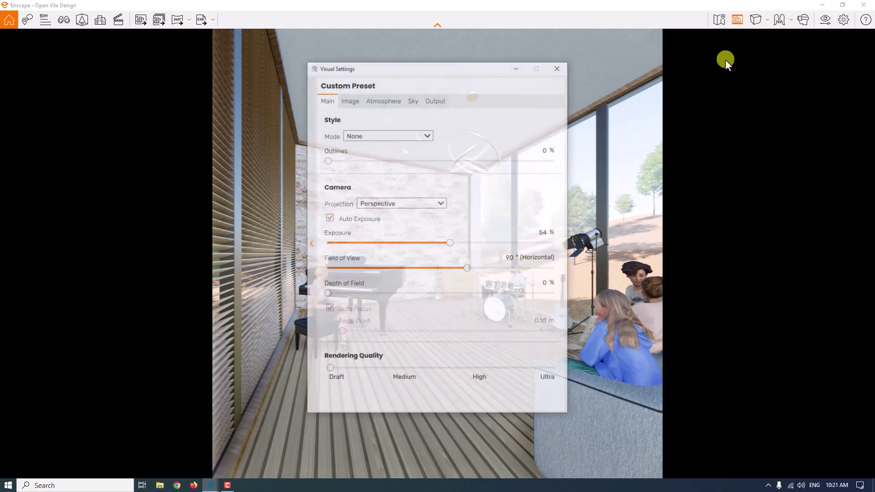
{"action": "left_click_drag", "start_coordinate": [457, 73], "coordinate": [105, 43]}
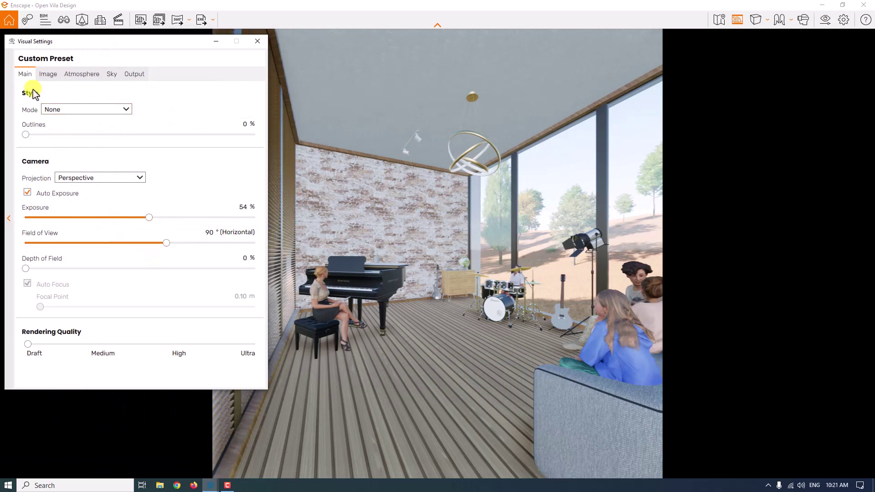
{"action": "left_click_drag", "start_coordinate": [165, 244], "coordinate": [117, 254]}
{"action": "left_click_drag", "start_coordinate": [140, 43], "coordinate": [621, 94]}
{"action": "left_click_drag", "start_coordinate": [401, 221], "coordinate": [402, 220]}
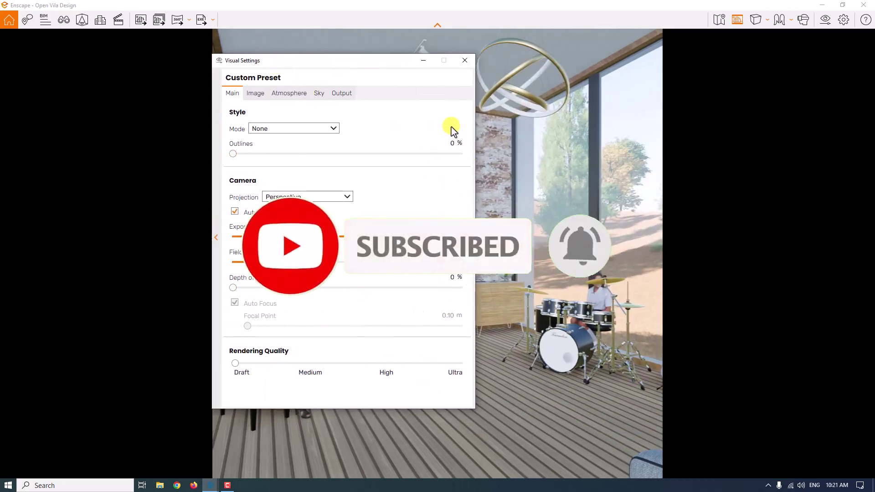
{"action": "left_click", "coordinate": [465, 60]}
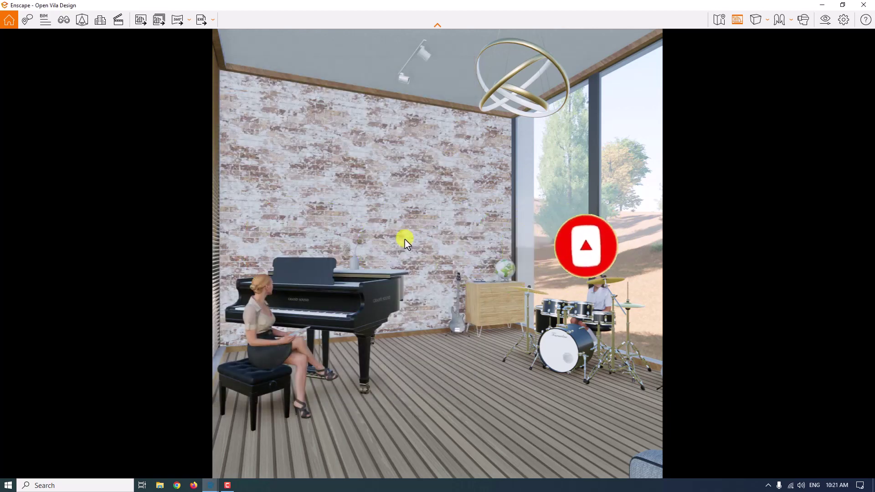
Step: Edit Interior Render No 1 to pitch 0° and yaw 67°, then save it
{"action": "key", "text": "v"}
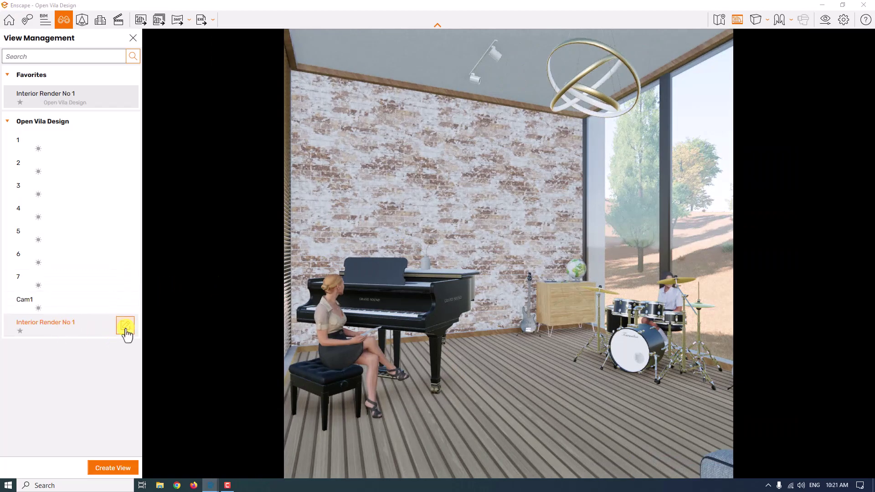
{"action": "left_click", "coordinate": [125, 325]}
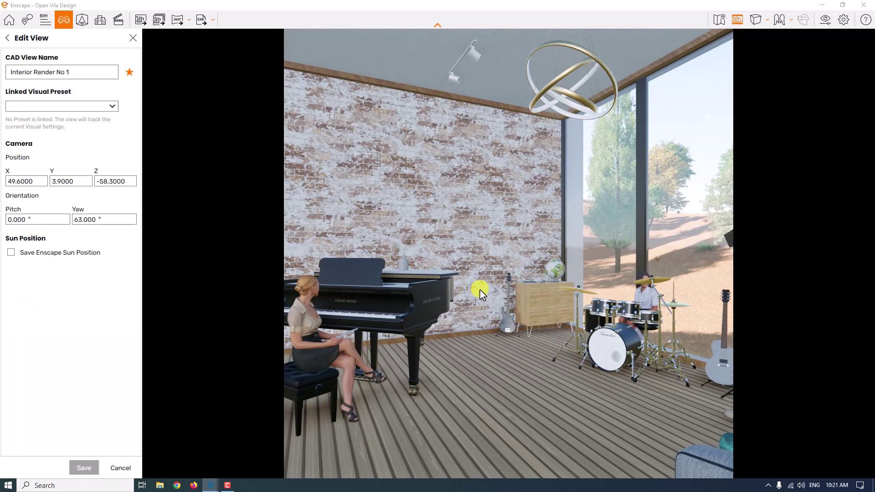
{"action": "left_click_drag", "start_coordinate": [481, 291], "coordinate": [484, 287]}
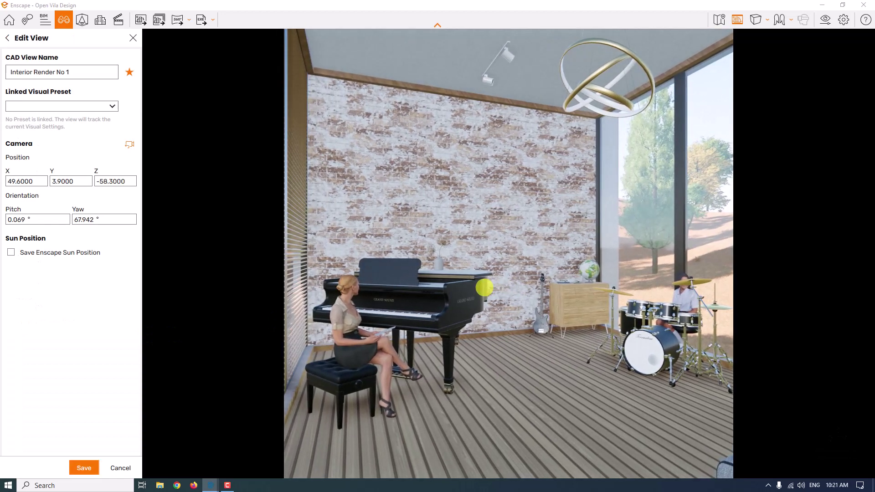
{"action": "double_click", "coordinate": [28, 220]}
{"action": "type", "text": "0"}
{"action": "key", "text": "Tab"}
{"action": "type", "text": "6"}
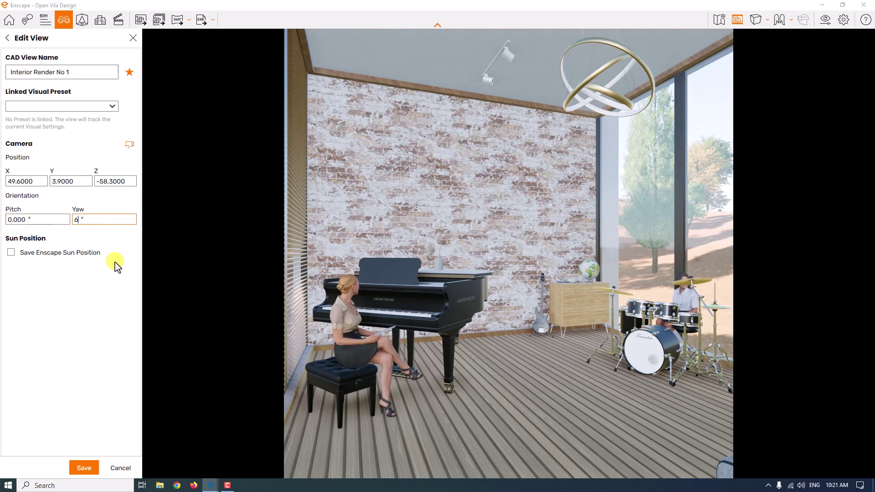
{"action": "type", "text": "7"}
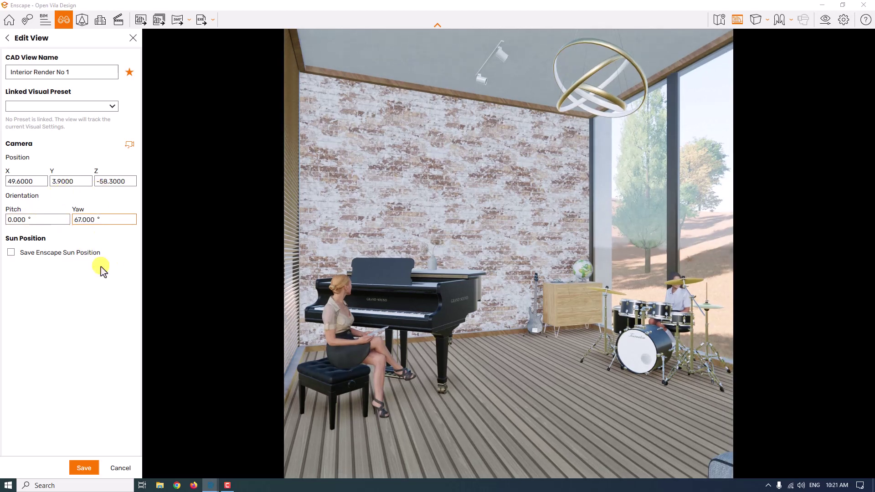
{"action": "left_click", "coordinate": [88, 468]}
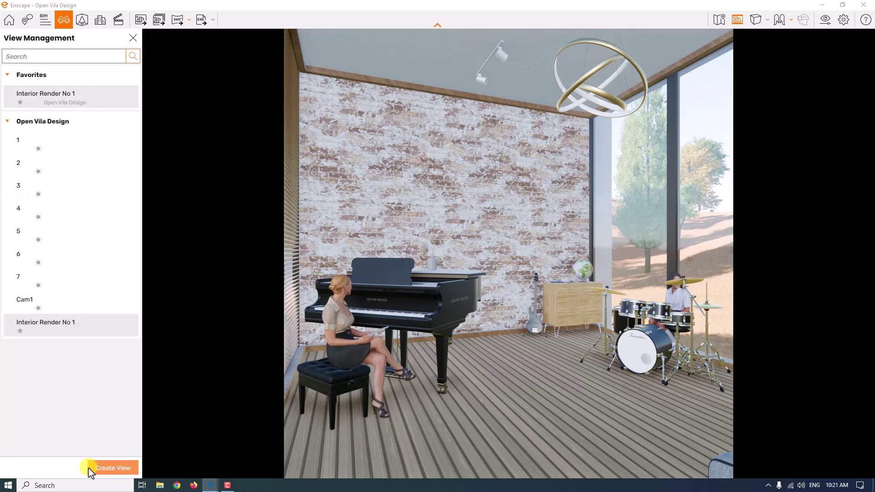
Step: Change the Rendering Quality slider in Visual Settings from Draft to Medium
{"action": "left_click", "coordinate": [33, 326]}
{"action": "left_click", "coordinate": [843, 19]}
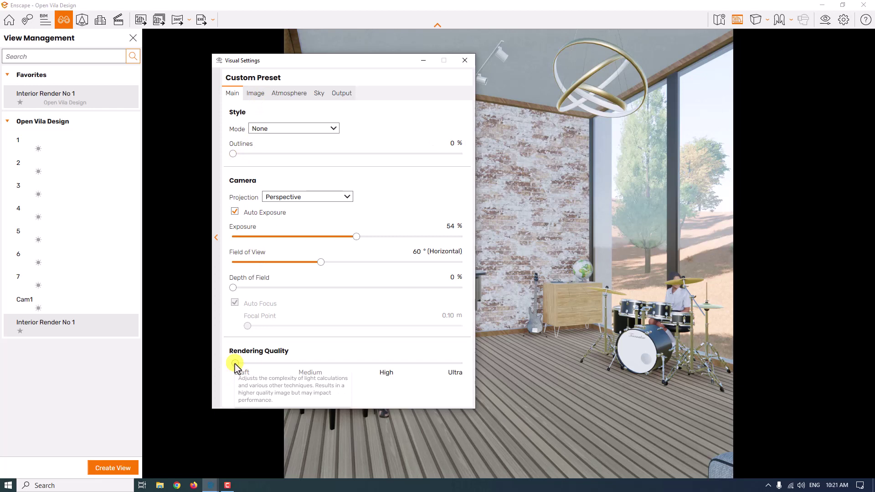
{"action": "left_click_drag", "start_coordinate": [234, 363], "coordinate": [312, 371]}
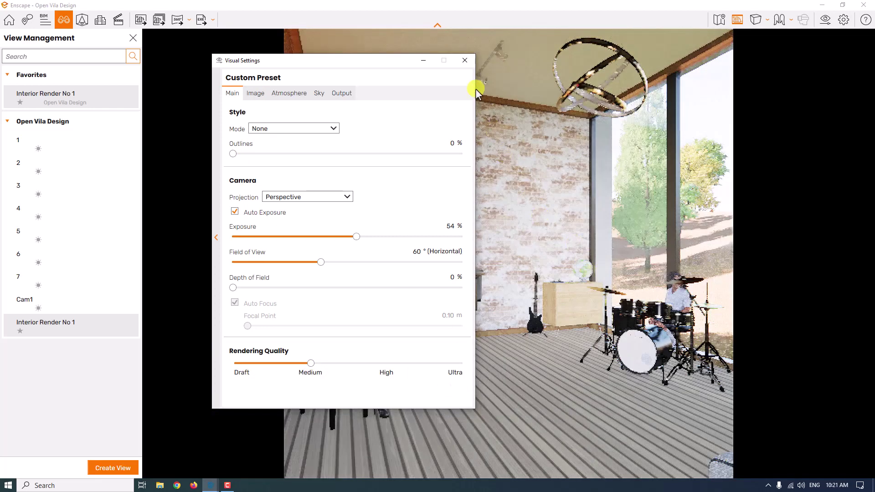
{"action": "left_click", "coordinate": [465, 60]}
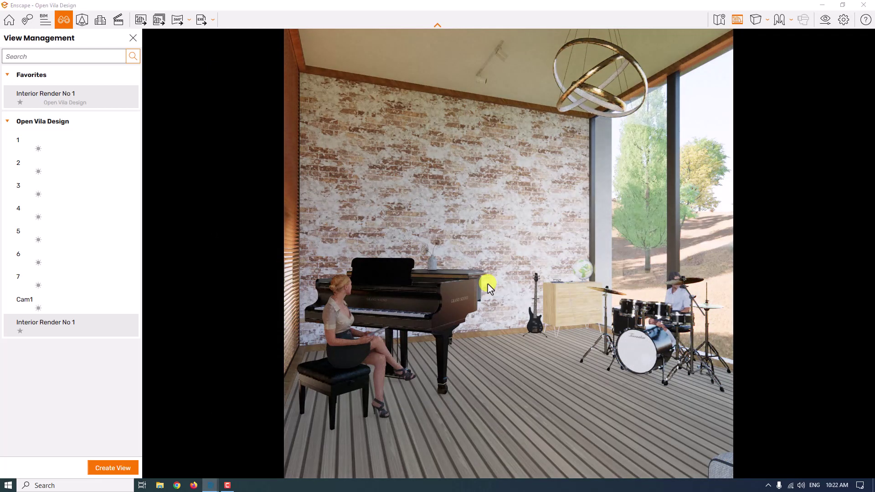
Step: Shift the time of day from 13:13 to about 08:03 for low morning sunlight
{"action": "mouse_move", "coordinate": [488, 287]}
{"action": "right_mouse_down", "text": "shift"}
{"action": "mouse_move", "coordinate": [465, 289]}
{"action": "mouse_move", "coordinate": [487, 284]}
{"action": "right_mouse_up", "text": "shift"}
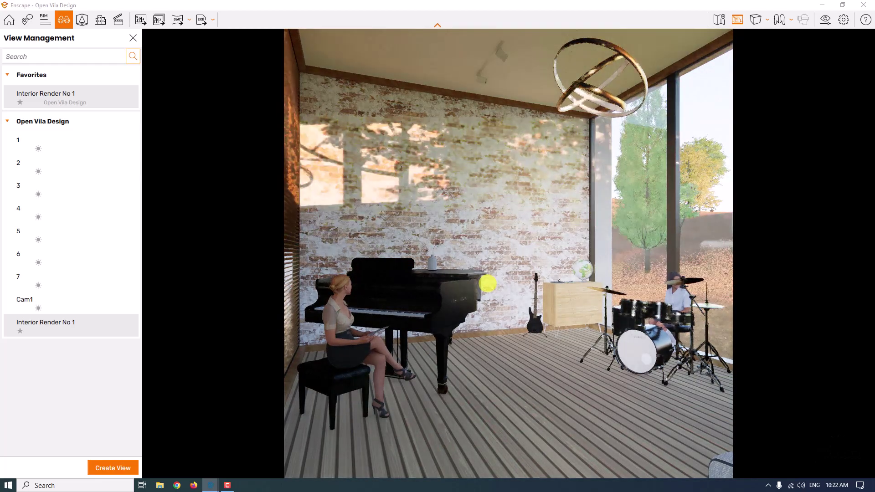
{"action": "right_click_drag", "start_coordinate": [487, 284], "coordinate": [485, 283], "text": "shift"}
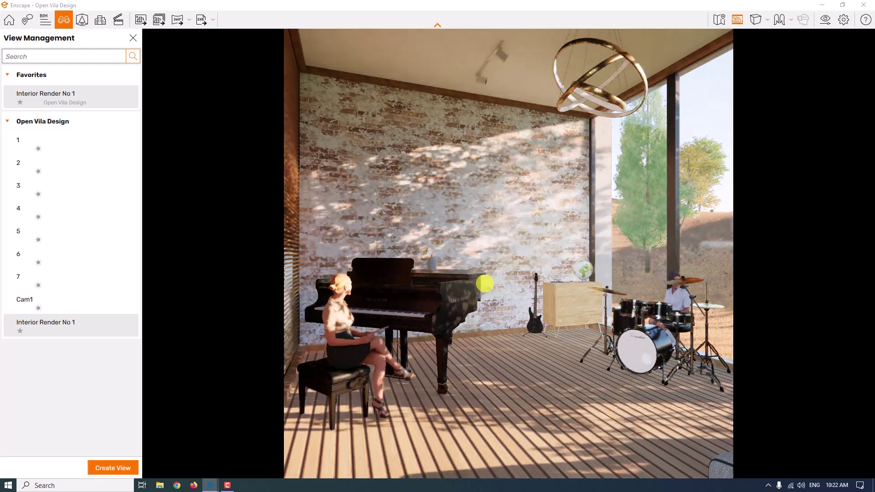
{"action": "right_click_drag", "start_coordinate": [485, 283], "coordinate": [479, 284], "text": "shift"}
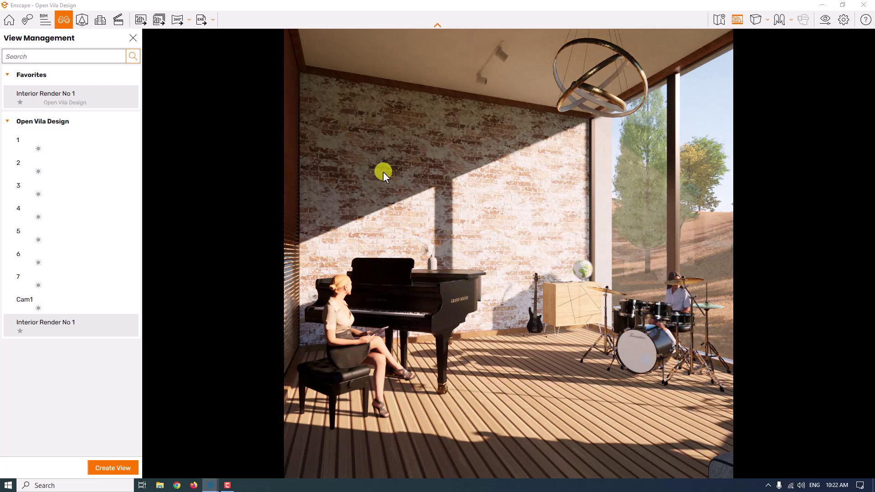
Step: In the Image settings, reset the colour temperature to its 6,000 K default
{"action": "left_click", "coordinate": [824, 18]}
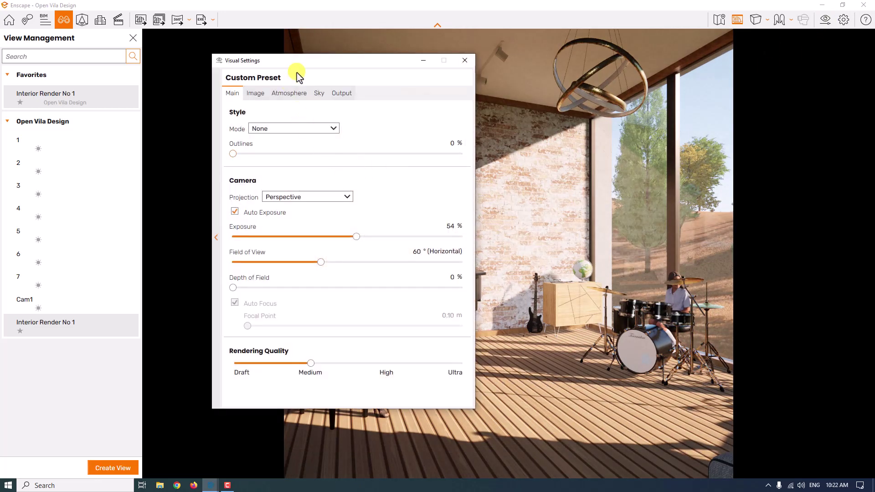
{"action": "left_click_drag", "start_coordinate": [296, 68], "coordinate": [174, 52]}
{"action": "left_click", "coordinate": [329, 212]}
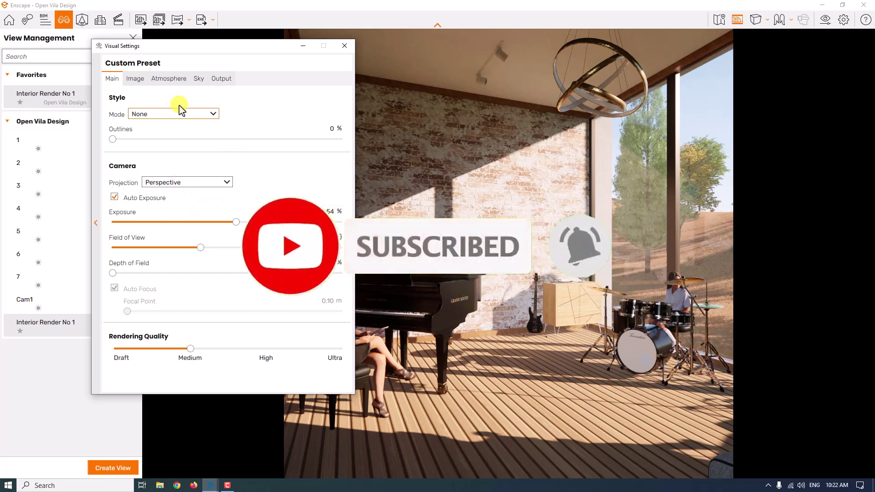
{"action": "left_click", "coordinate": [136, 81]}
{"action": "left_click", "coordinate": [114, 114]}
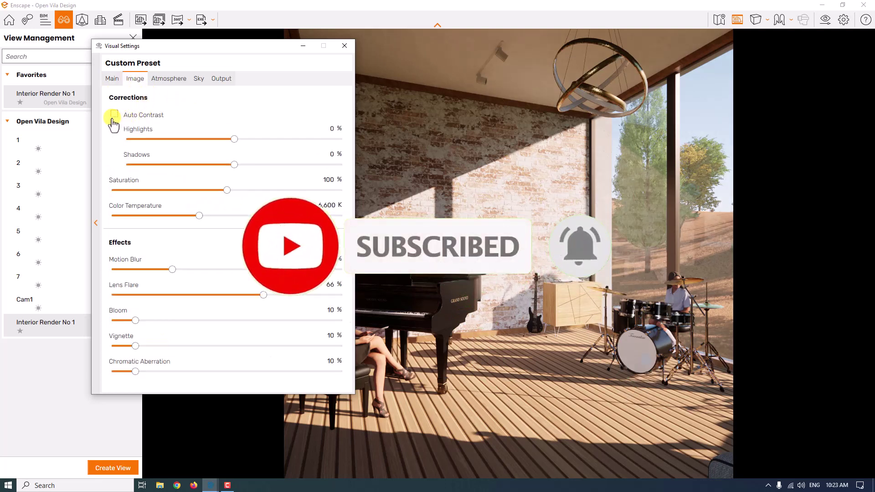
{"action": "left_click", "coordinate": [114, 115]}
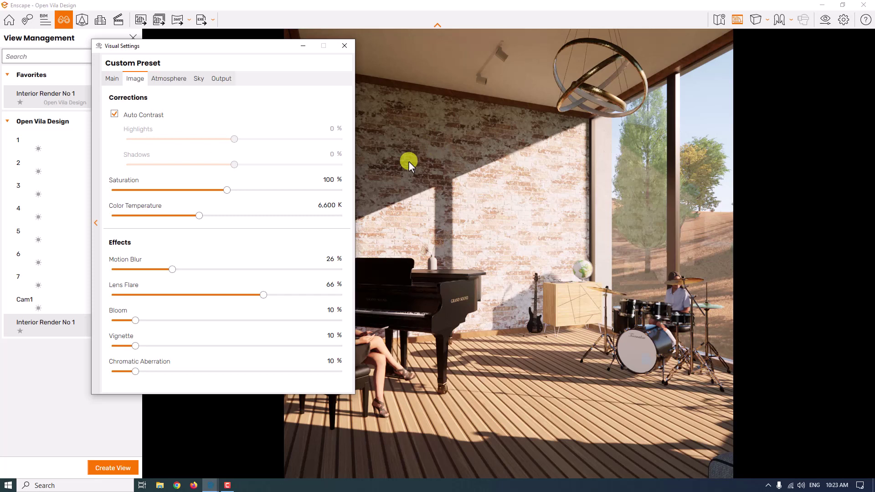
{"action": "mouse_move", "coordinate": [199, 215]}
{"action": "left_mouse_down"}
{"action": "mouse_move", "coordinate": [159, 216]}
{"action": "mouse_move", "coordinate": [292, 221]}
{"action": "mouse_move", "coordinate": [212, 218]}
{"action": "left_mouse_up"}
{"action": "left_click", "coordinate": [312, 204]}
{"action": "left_click", "coordinate": [327, 206]}
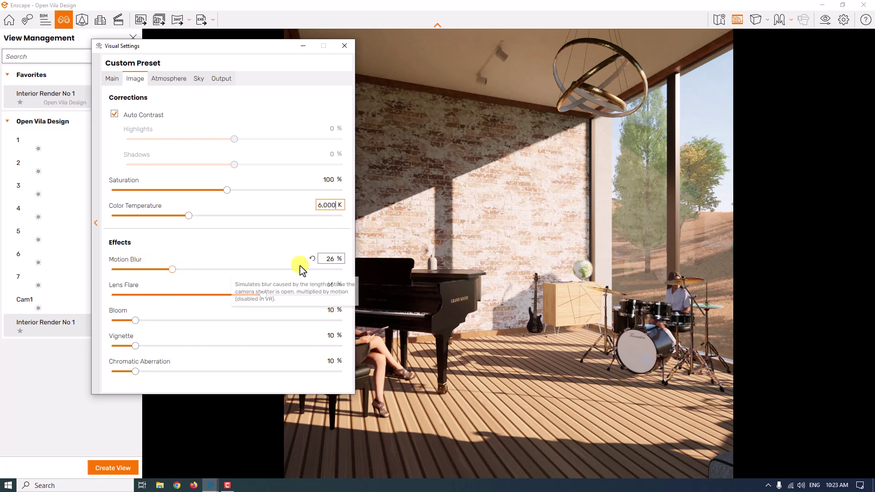
Step: Set motion blur to 0%, lens flare to 32% and bloom to 0%
{"action": "left_click", "coordinate": [329, 259]}
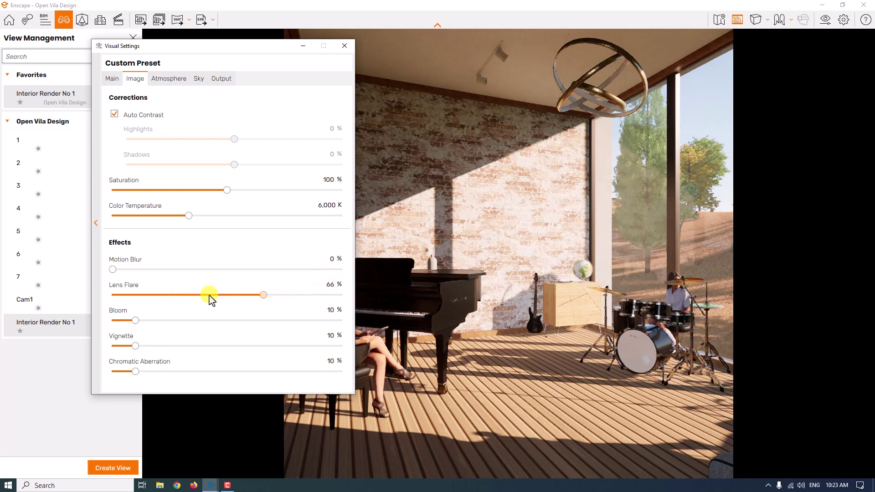
{"action": "left_click", "coordinate": [176, 295]}
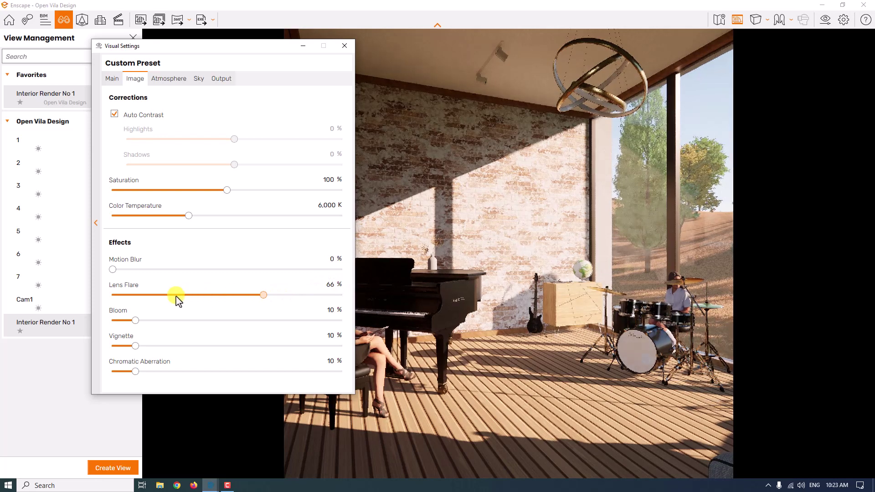
{"action": "left_click", "coordinate": [332, 285]}
{"action": "type", "text": "32"}
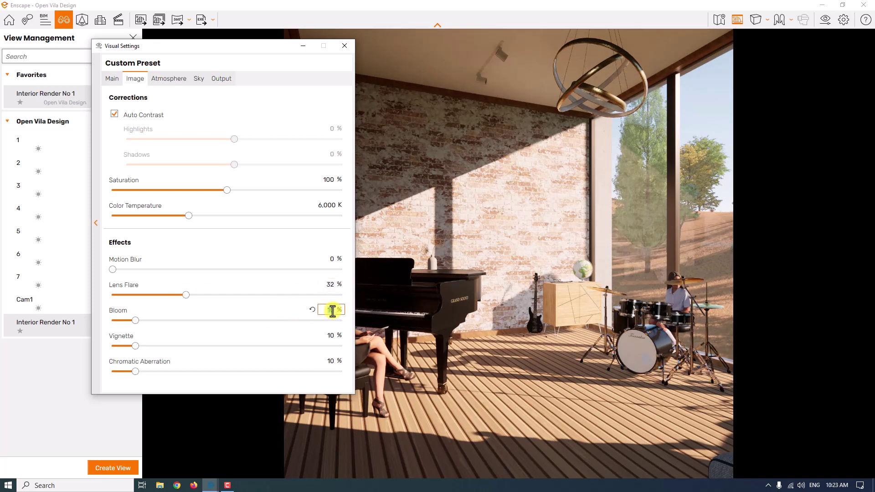
{"action": "left_click", "coordinate": [332, 310]}
{"action": "key", "text": "BackSpace"}
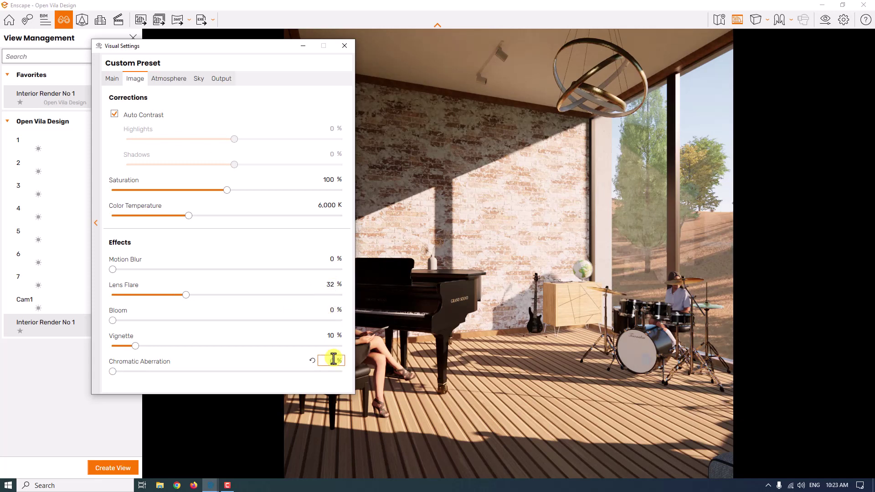
Step: On the Main tab, set depth of field to 6 % and raise the exposure slightly
{"action": "left_click", "coordinate": [114, 79]}
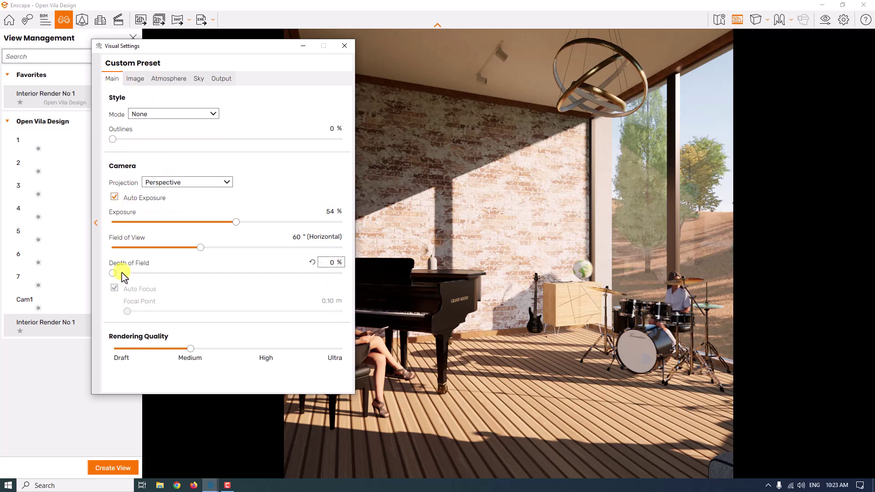
{"action": "left_click_drag", "start_coordinate": [113, 273], "coordinate": [186, 273]}
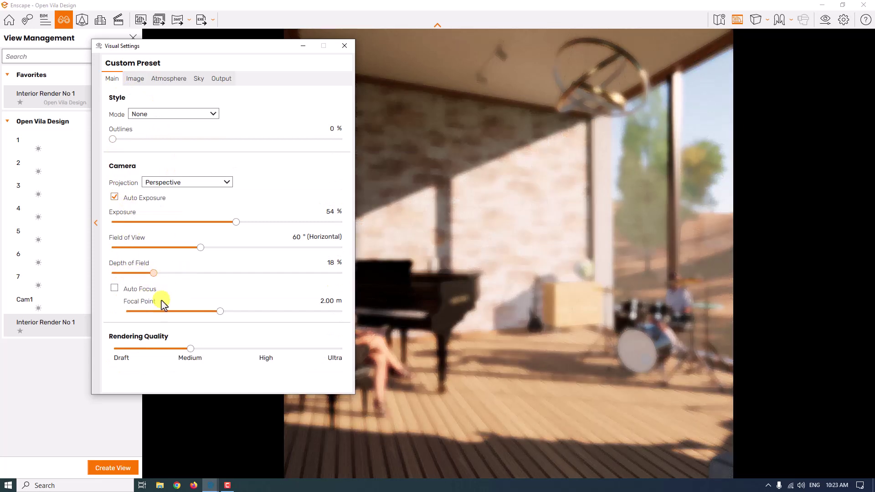
{"action": "mouse_move", "coordinate": [222, 317]}
{"action": "left_mouse_down"}
{"action": "mouse_move", "coordinate": [179, 316]}
{"action": "mouse_move", "coordinate": [240, 319]}
{"action": "left_mouse_up"}
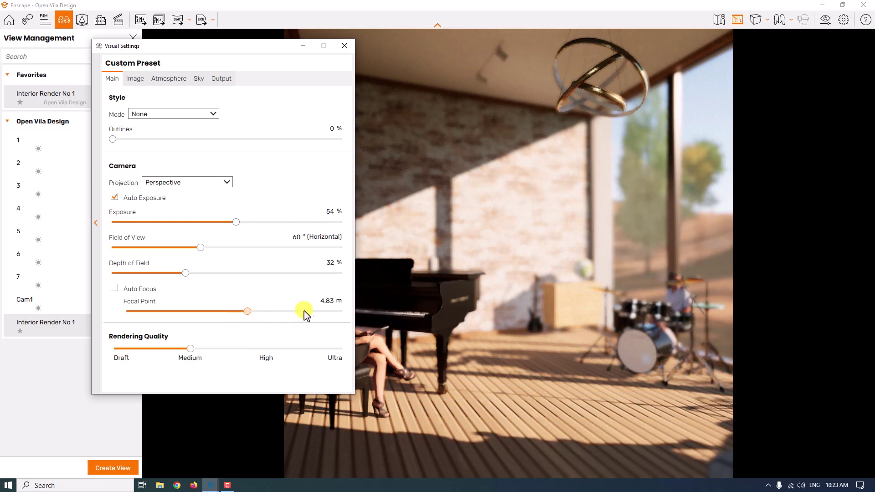
{"action": "scroll", "coordinate": [321, 301], "scroll_direction": "down", "scroll_amount": 2}
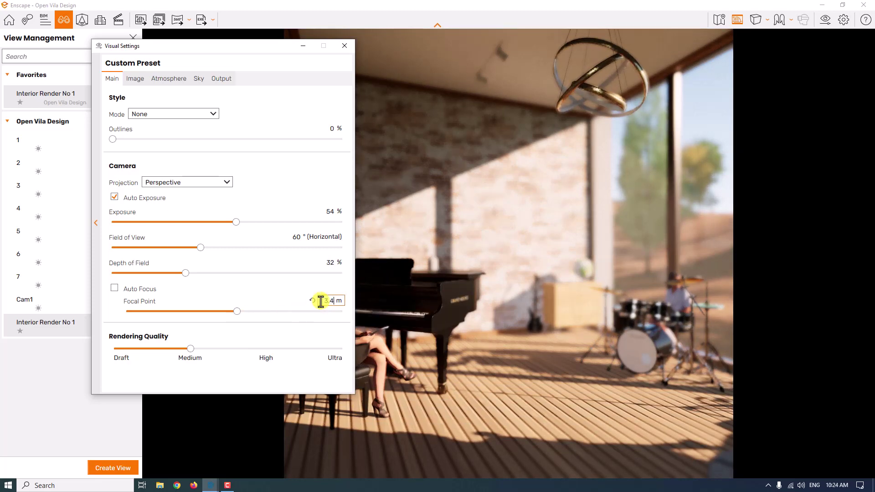
{"action": "type", "text": "0"}
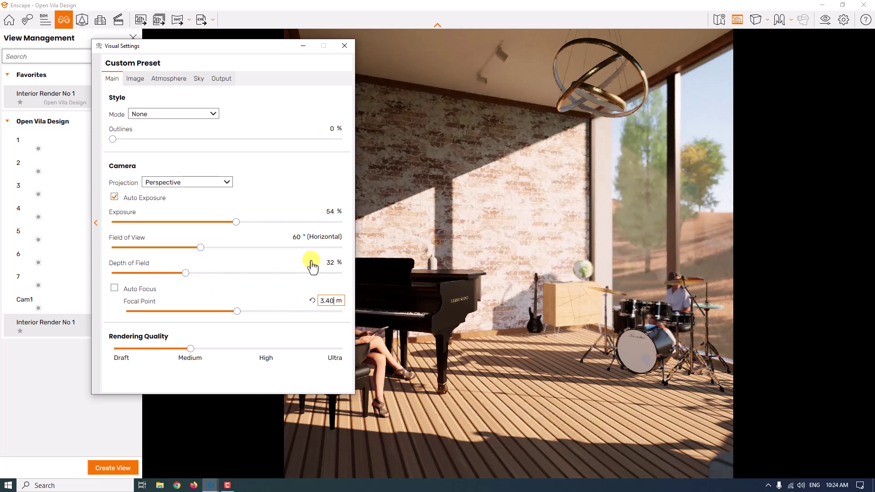
{"action": "scroll", "coordinate": [319, 264], "scroll_direction": "down", "scroll_amount": 3}
{"action": "type", "text": "6"}
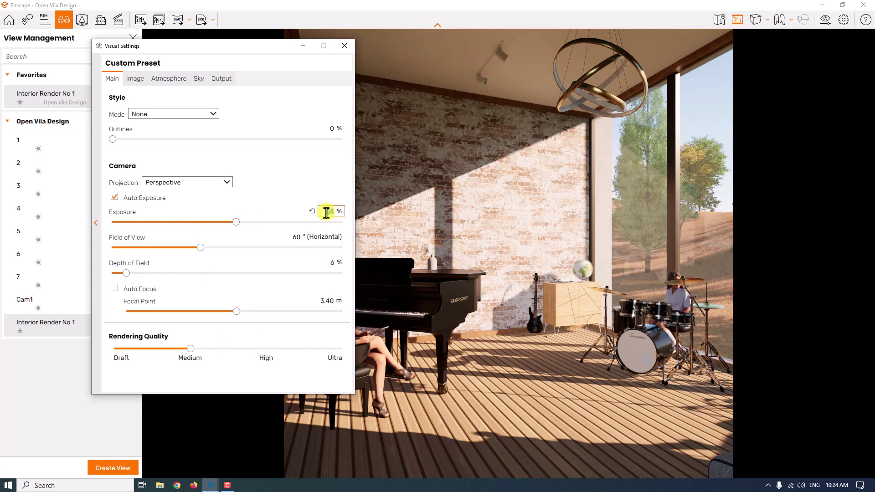
{"action": "type", "text": "0"}
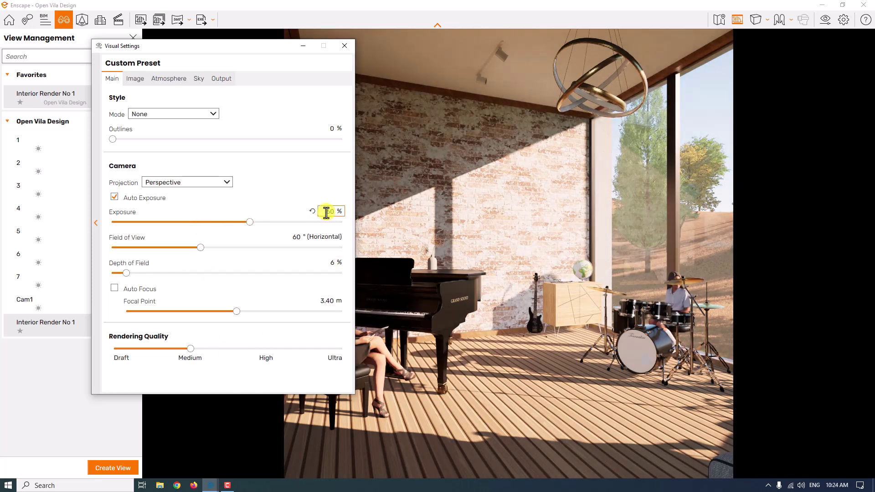
{"action": "left_click", "coordinate": [134, 82]}
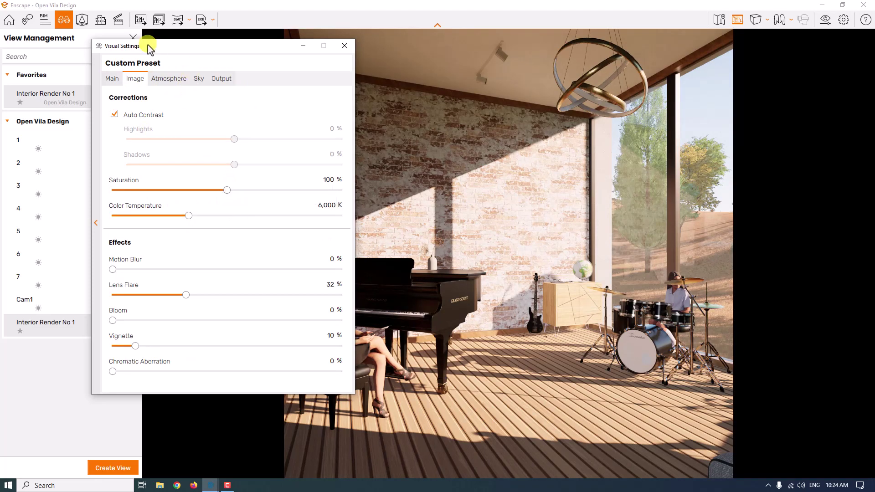
Step: Close the saved views list, move the settings window aside, and set saturation to 106 %
{"action": "left_click", "coordinate": [132, 37]}
{"action": "left_click_drag", "start_coordinate": [132, 42], "coordinate": [47, 38]}
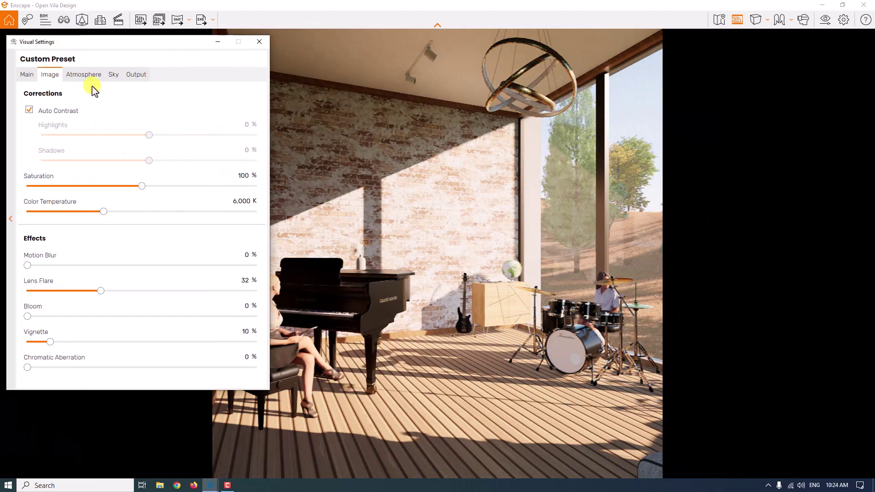
{"action": "left_click_drag", "start_coordinate": [150, 188], "coordinate": [177, 189]}
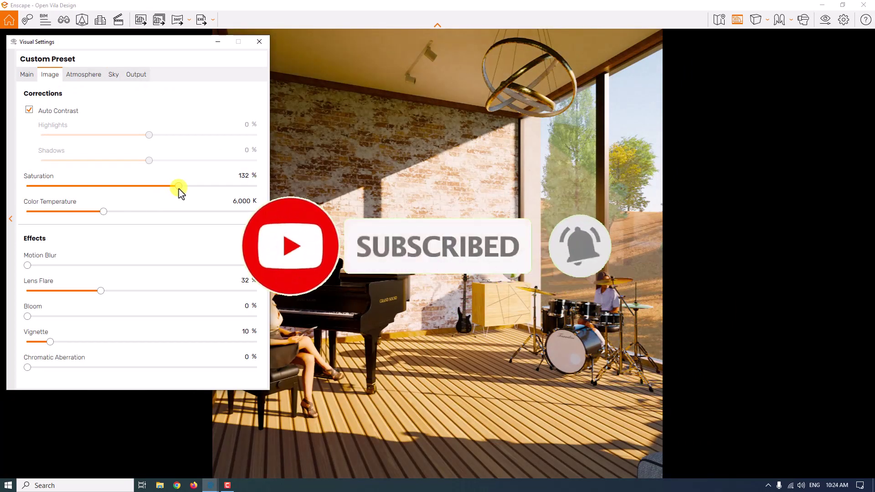
{"action": "left_click", "coordinate": [245, 175]}
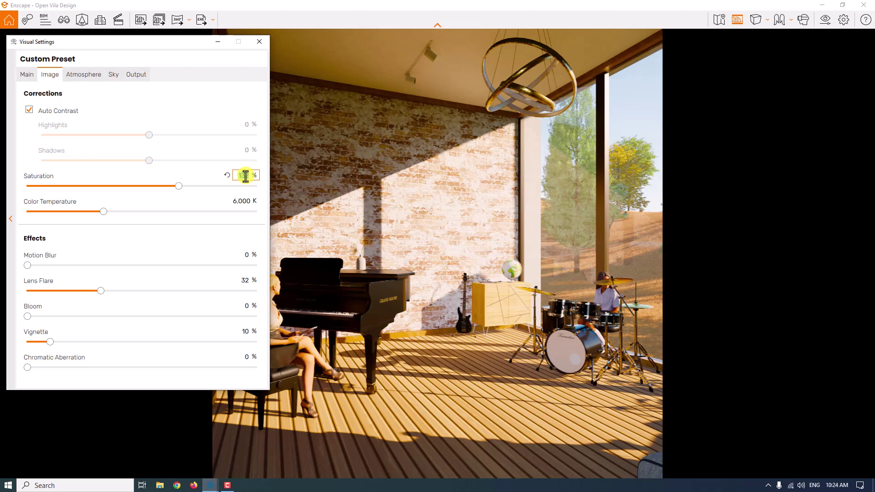
{"action": "type", "text": "106"}
{"action": "key", "text": "Return"}
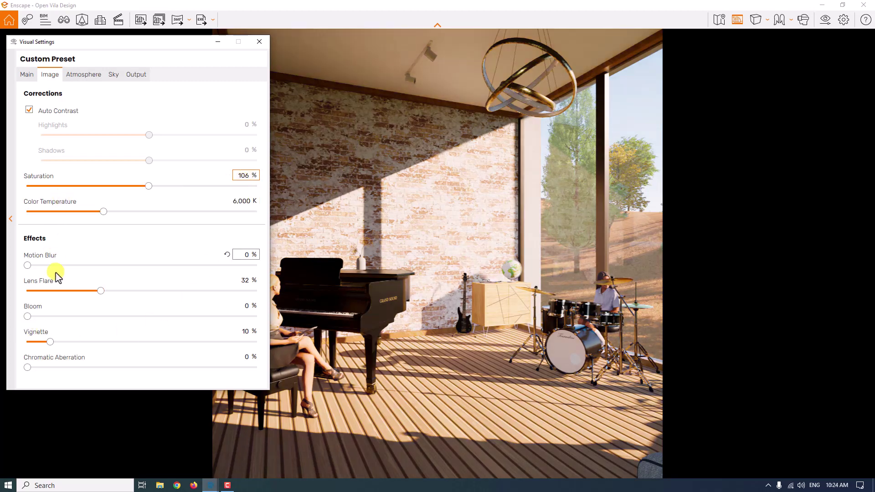
Step: On the Atmosphere tab, try different shadow sharpness values, then set ambient brightness to 56 %
{"action": "left_click", "coordinate": [70, 81]}
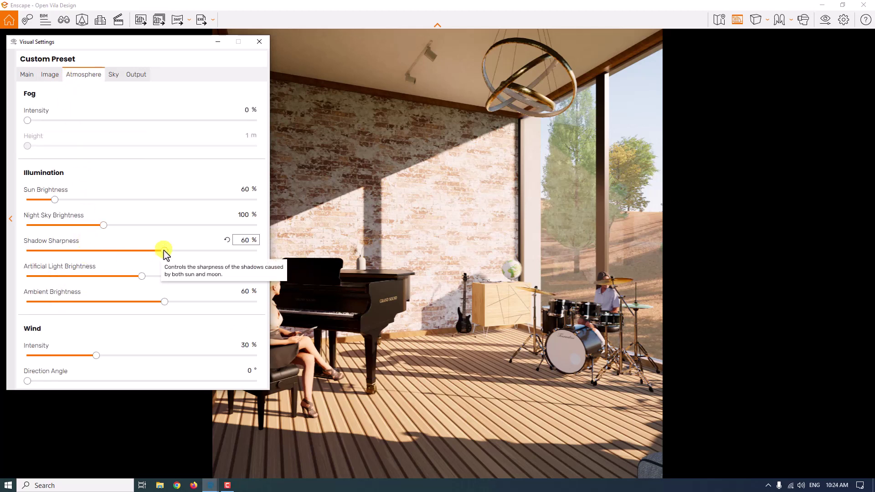
{"action": "left_click_drag", "start_coordinate": [164, 251], "coordinate": [266, 256]}
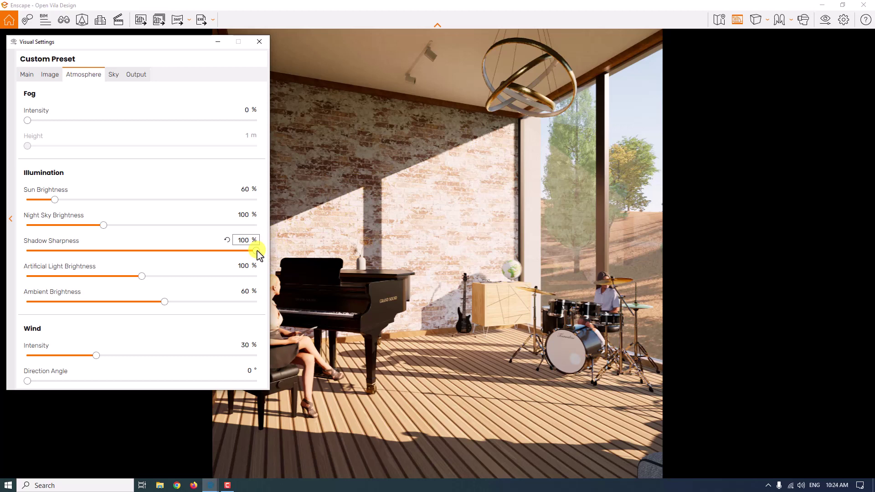
{"action": "left_click_drag", "start_coordinate": [13, 265], "coordinate": [12, 264]}
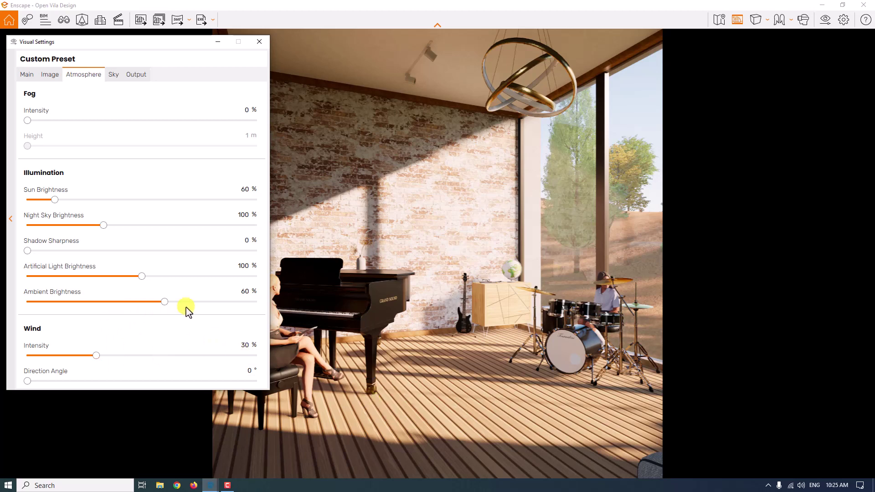
{"action": "mouse_move", "coordinate": [167, 309]}
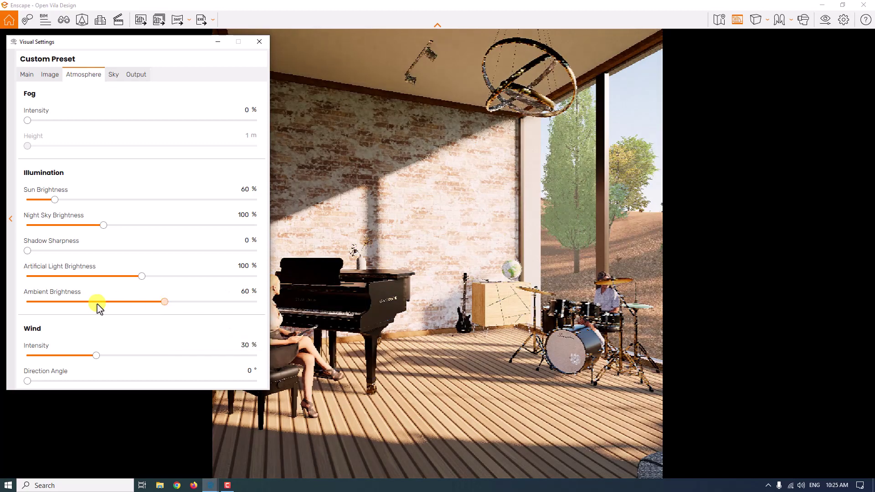
{"action": "left_click", "coordinate": [55, 303]}
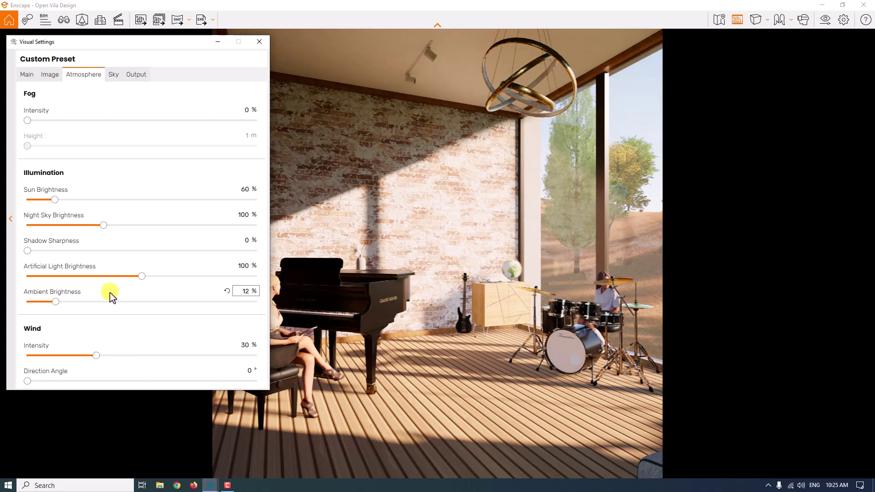
{"action": "left_click", "coordinate": [246, 293]}
{"action": "key", "text": "Return"}
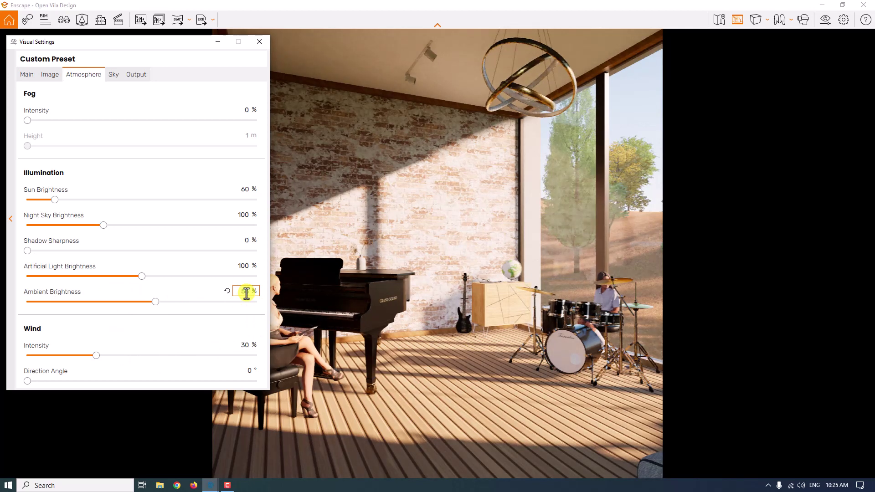
Step: Set wind intensity to 0 % and shadow sharpness to 16 %
{"action": "left_click", "coordinate": [246, 343]}
{"action": "type", "text": "0"}
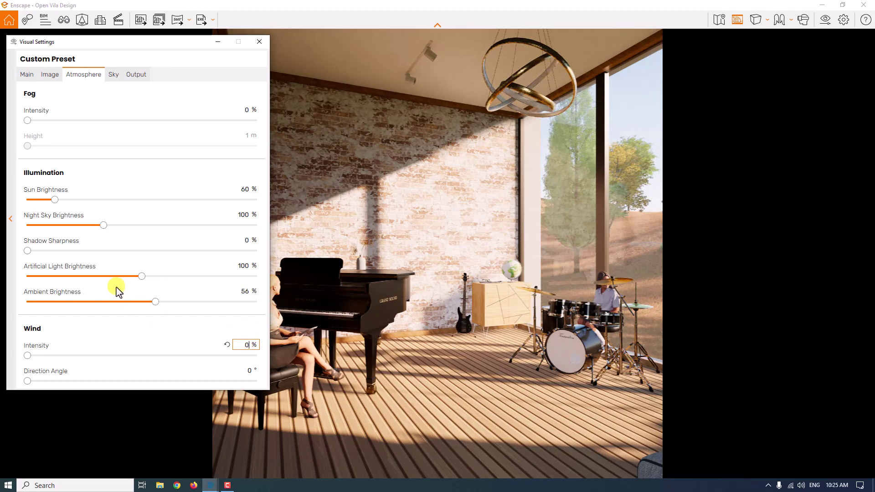
{"action": "left_click", "coordinate": [246, 241]}
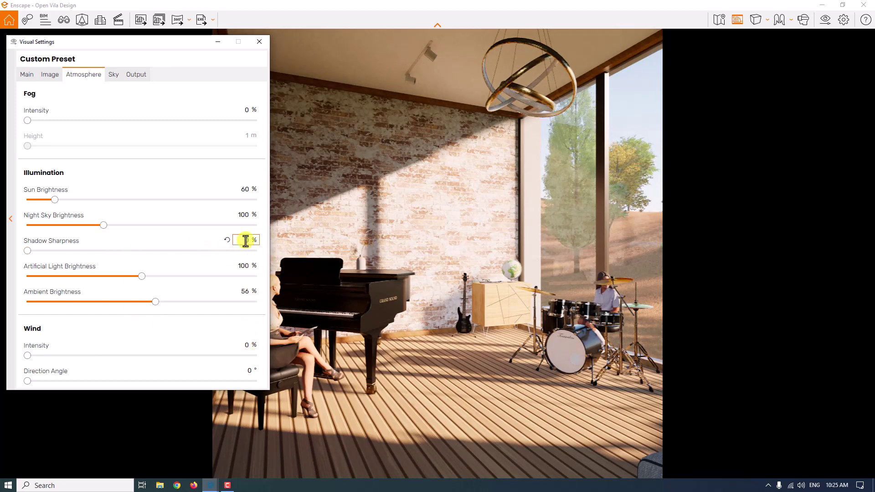
{"action": "type", "text": "16"}
{"action": "key", "text": "Return"}
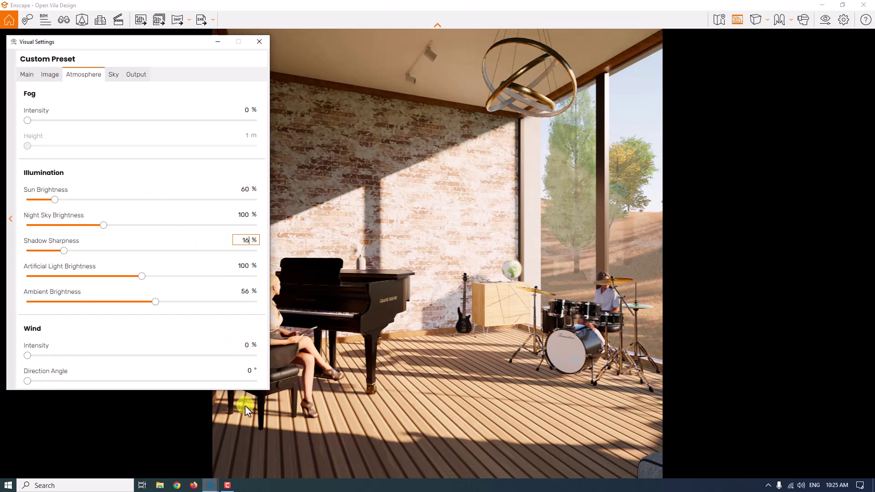
{"action": "left_click", "coordinate": [113, 77]}
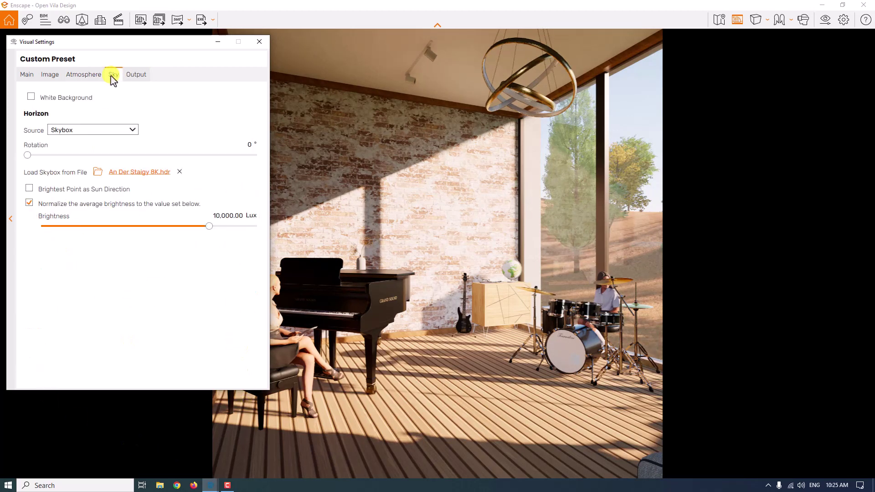
Step: Close Visual Settings and save the render to the Desktop as the JPEG 'Interior No 1'
{"action": "left_click", "coordinate": [135, 76]}
{"action": "left_click", "coordinate": [25, 75]}
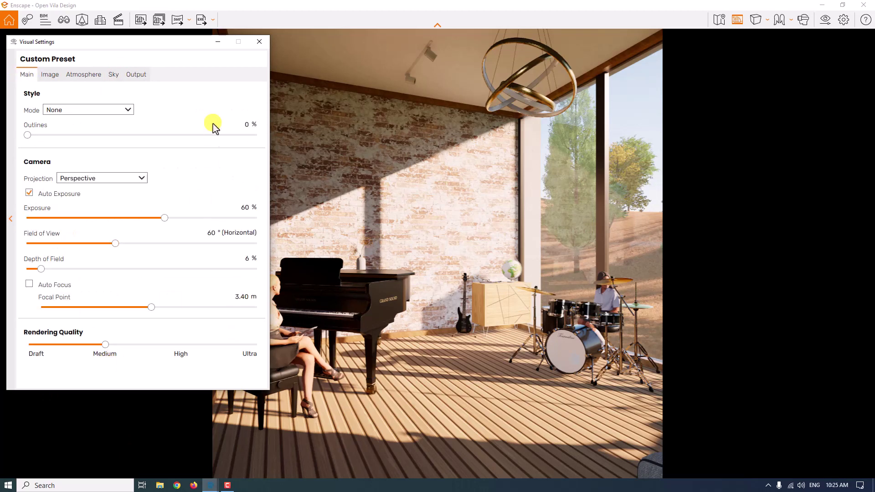
{"action": "left_click", "coordinate": [258, 42]}
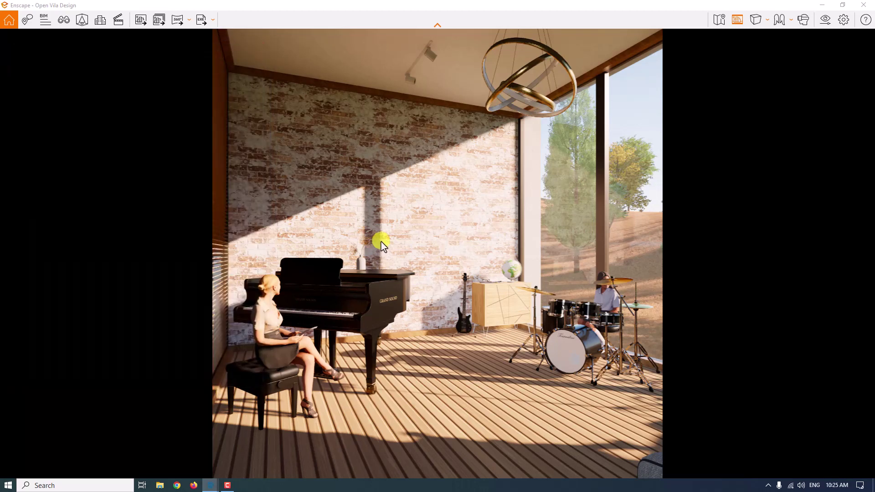
{"action": "key", "text": "F11"}
{"action": "left_click", "coordinate": [41, 108]}
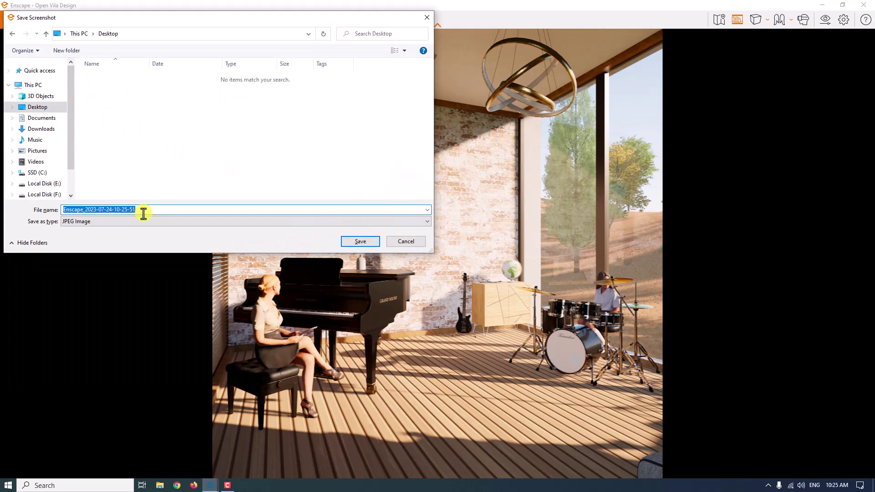
{"action": "type", "text": "Interior No 1"}
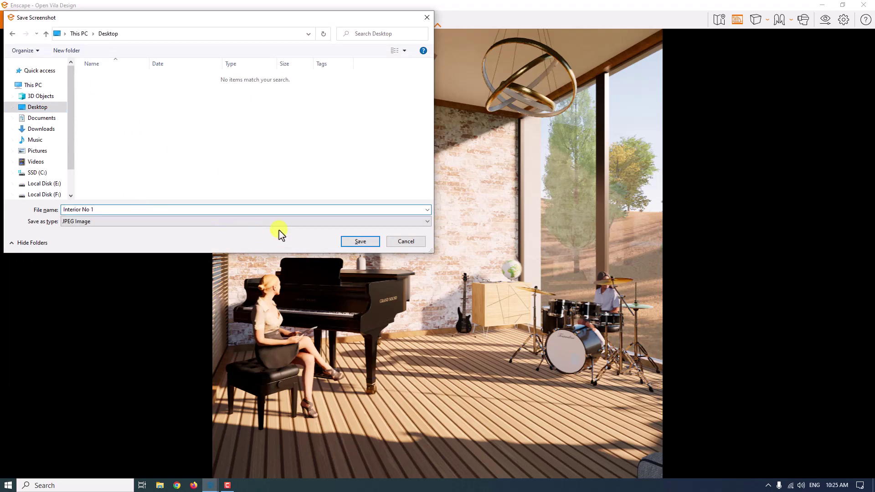
{"action": "left_click", "coordinate": [377, 241]}
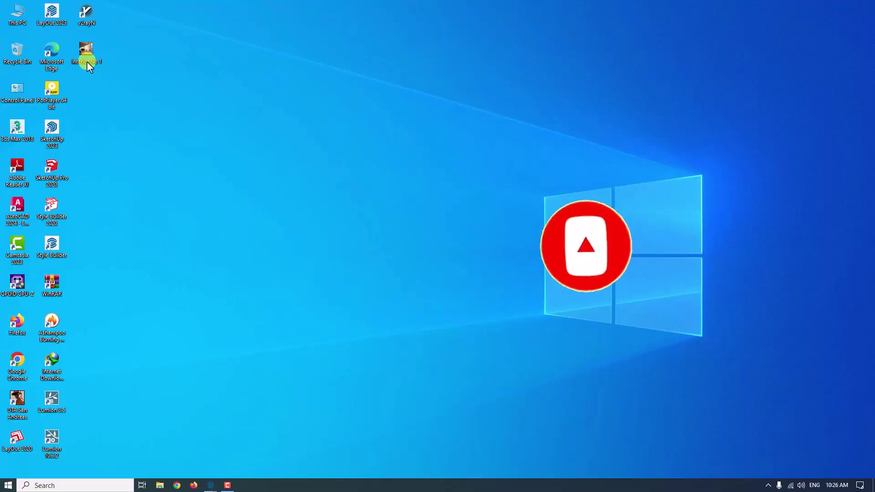
{"action": "double_click", "coordinate": [86, 59]}
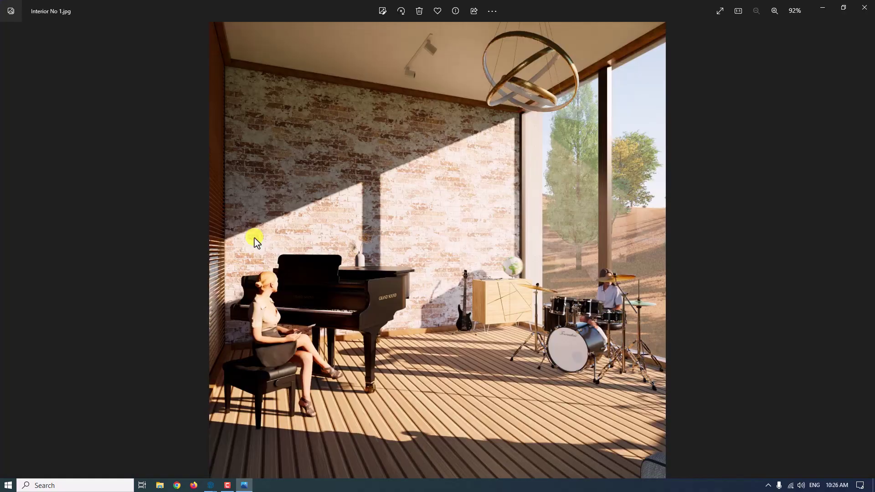
{"action": "scroll", "coordinate": [251, 238], "scroll_direction": "up", "scroll_amount": 5}
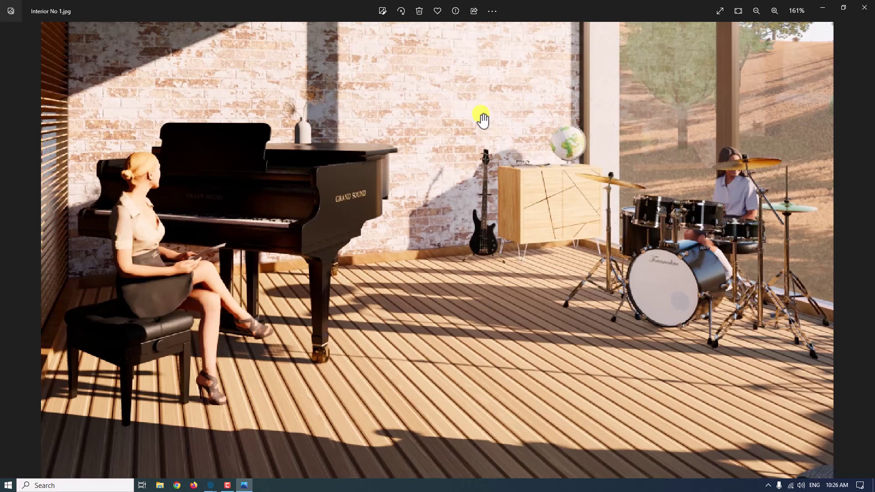
{"action": "scroll", "coordinate": [460, 240], "scroll_direction": "down", "scroll_amount": 4}
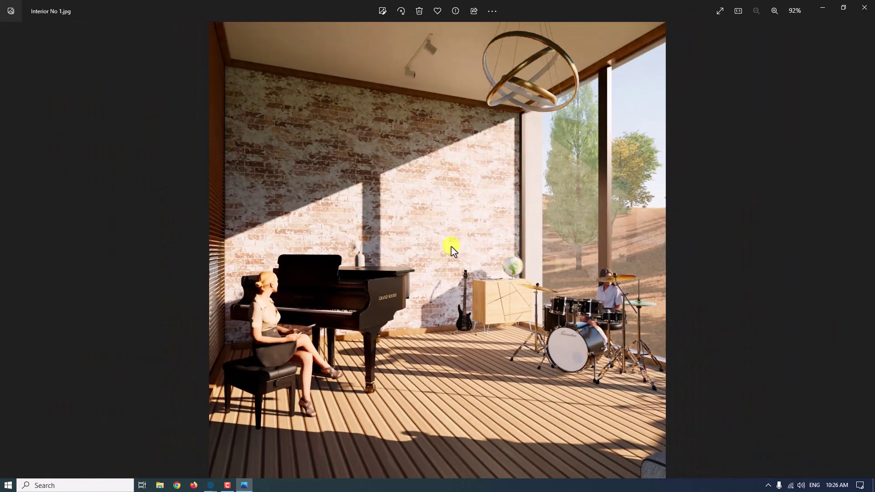
{"action": "left_click", "coordinate": [865, 7]}
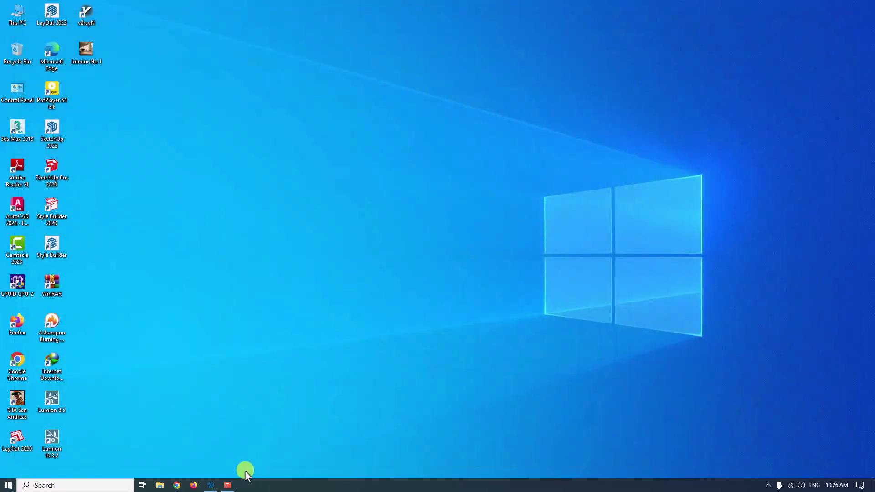
Step: Bring Enscape forward and raise rendering quality from Medium to Ultra
{"action": "mouse_move", "coordinate": [211, 487]}
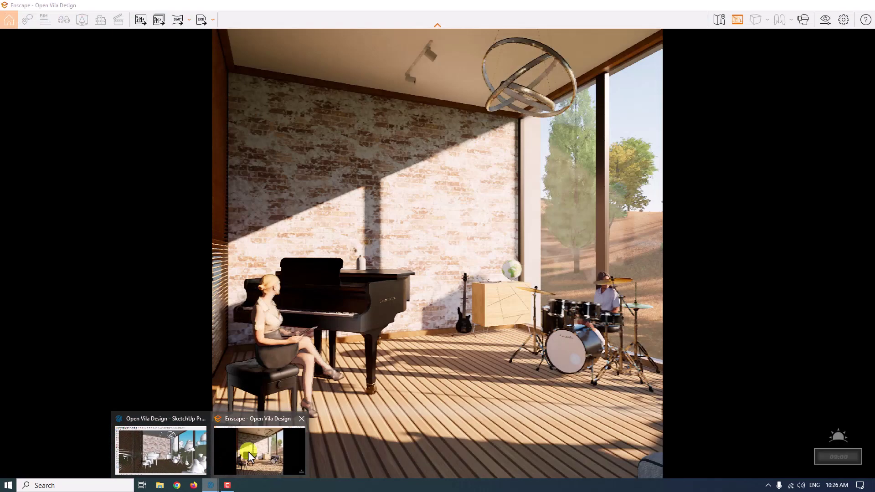
{"action": "left_click", "coordinate": [248, 452]}
{"action": "left_click", "coordinate": [825, 20]}
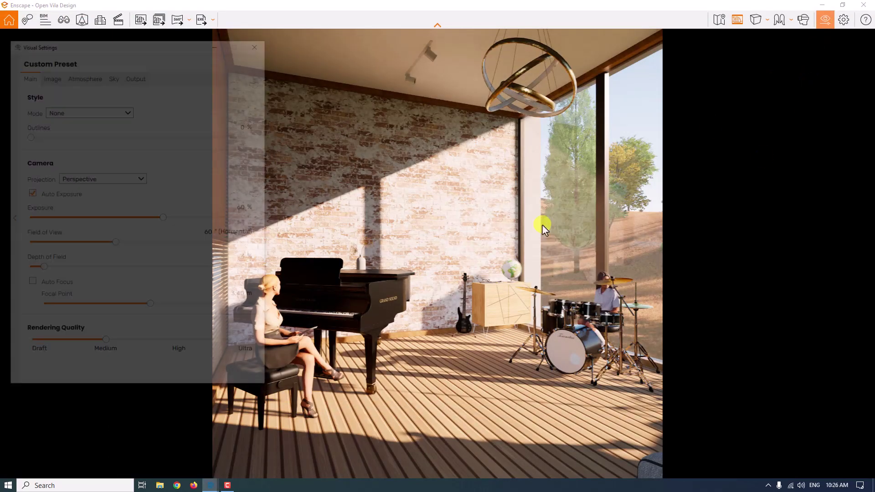
{"action": "left_click_drag", "start_coordinate": [105, 345], "coordinate": [270, 346]}
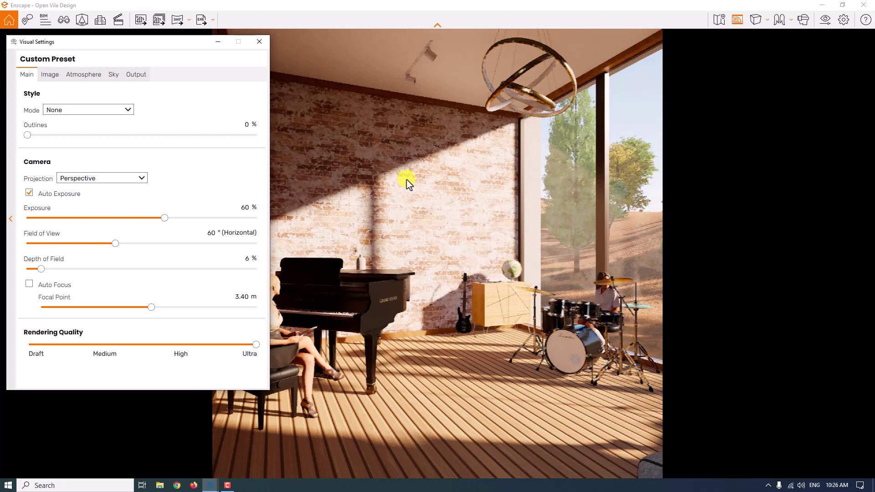
Step: Review the Image settings, close Visual Settings, and move the sun to early morning, about 08:14
{"action": "left_click", "coordinate": [50, 74]}
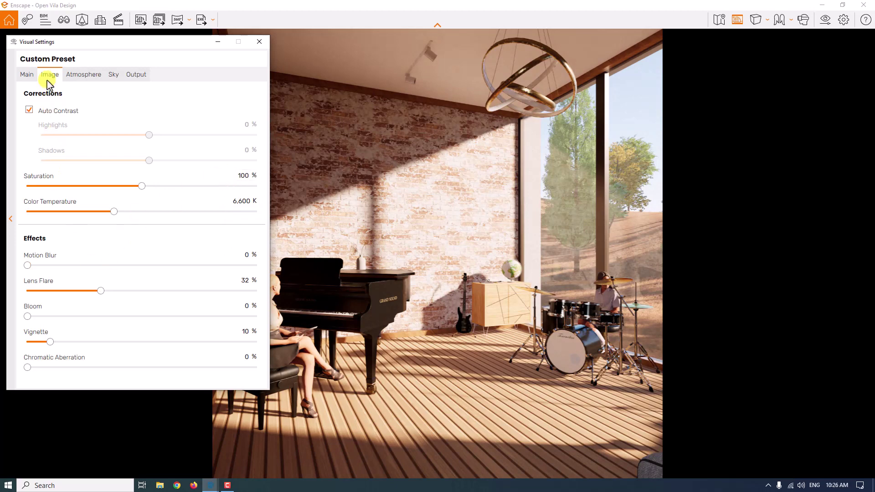
{"action": "left_click", "coordinate": [27, 75]}
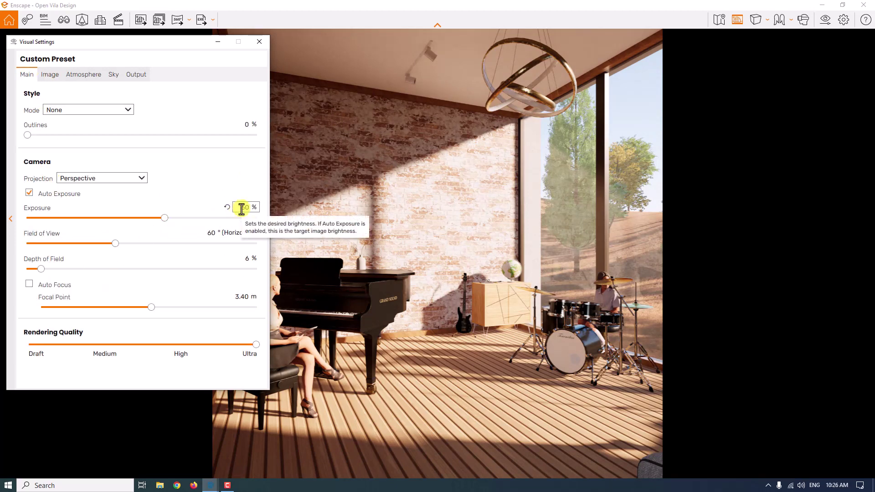
{"action": "left_click", "coordinate": [259, 42]}
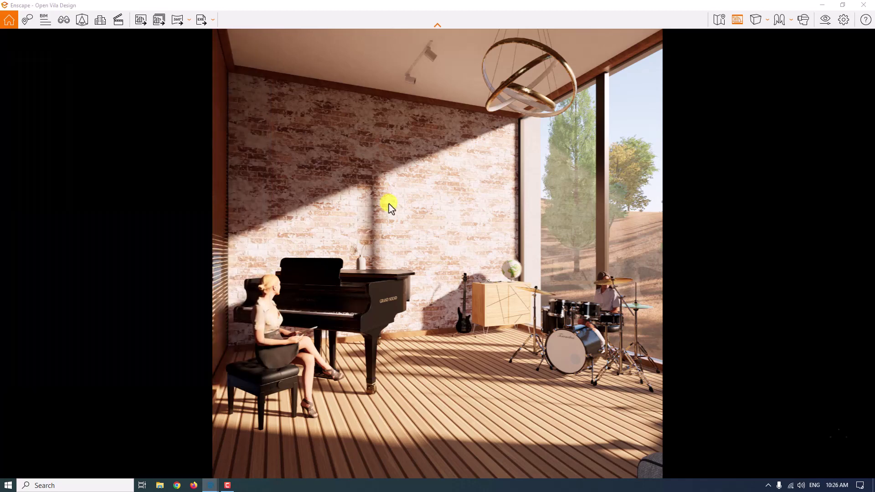
{"action": "right_click_drag", "start_coordinate": [389, 203], "coordinate": [388, 202], "text": "shift"}
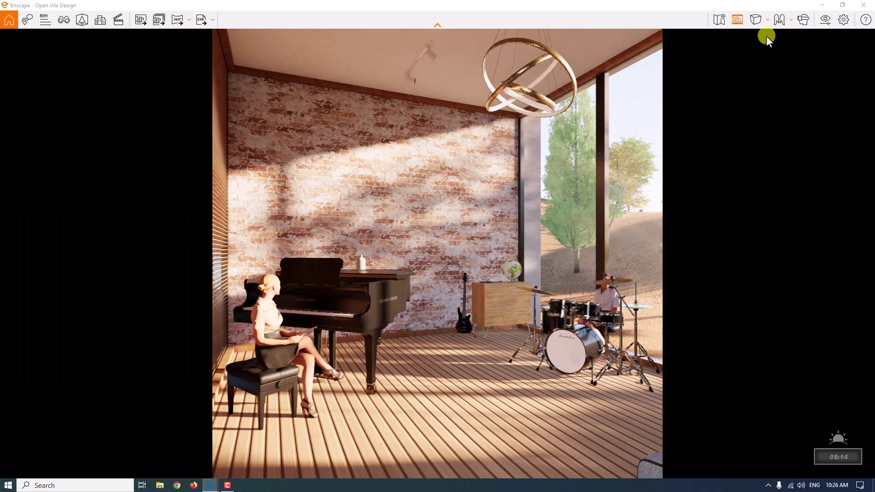
Step: On the Atmosphere tab, set shadow sharpness to 100 % and sun brightness to 40 %
{"action": "left_click", "coordinate": [825, 19]}
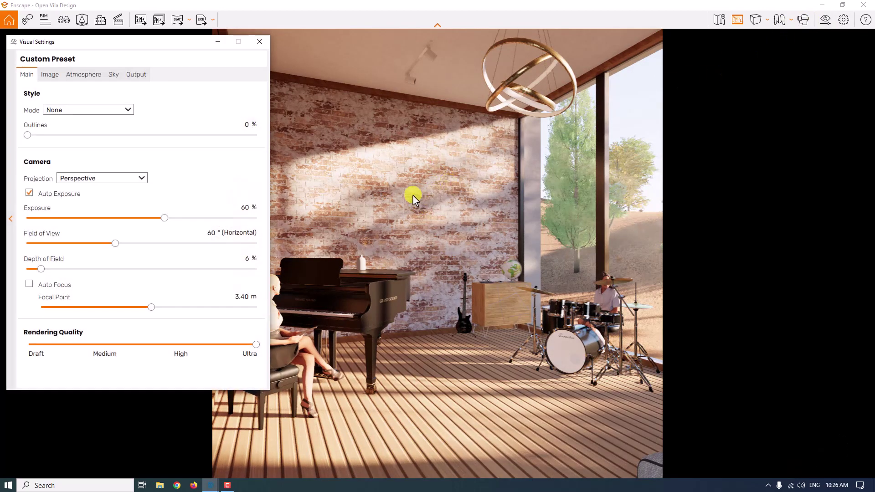
{"action": "left_click", "coordinate": [87, 75]}
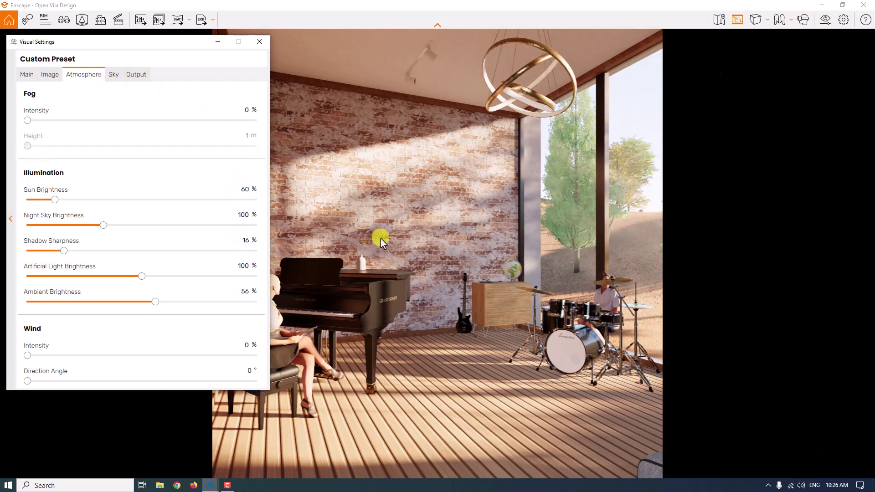
{"action": "left_click", "coordinate": [67, 251]}
{"action": "left_click_drag", "start_coordinate": [225, 251], "coordinate": [341, 251]}
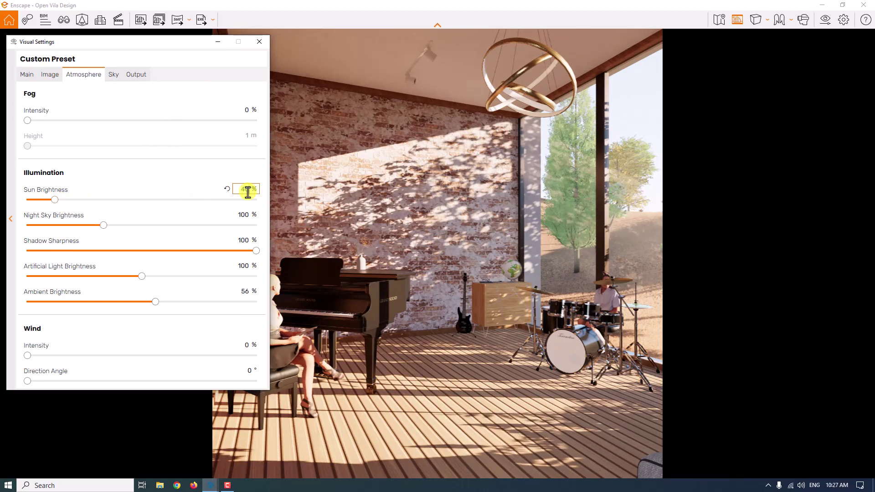
{"action": "key", "text": "Return"}
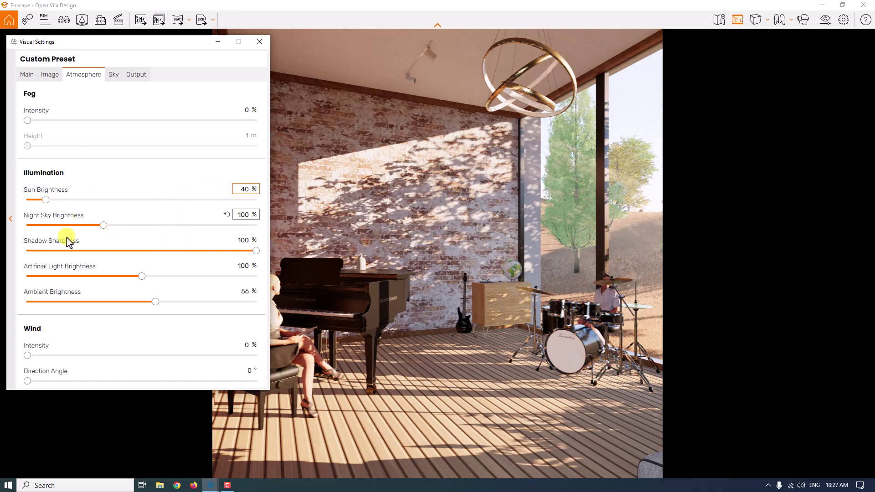
{"action": "left_click", "coordinate": [247, 268]}
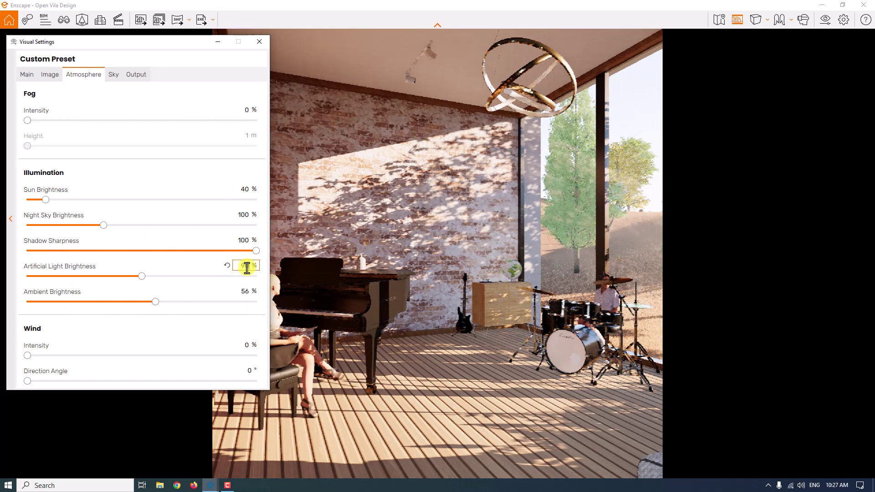
{"action": "left_click", "coordinate": [260, 42]}
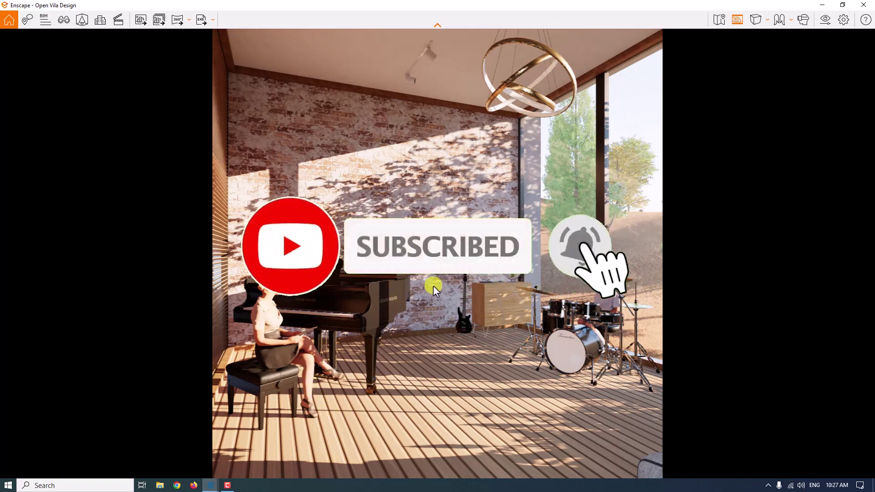
Step: On the Main tab, set the focal point to 4.00 m and depth of field to 14 %
{"action": "left_click", "coordinate": [826, 19]}
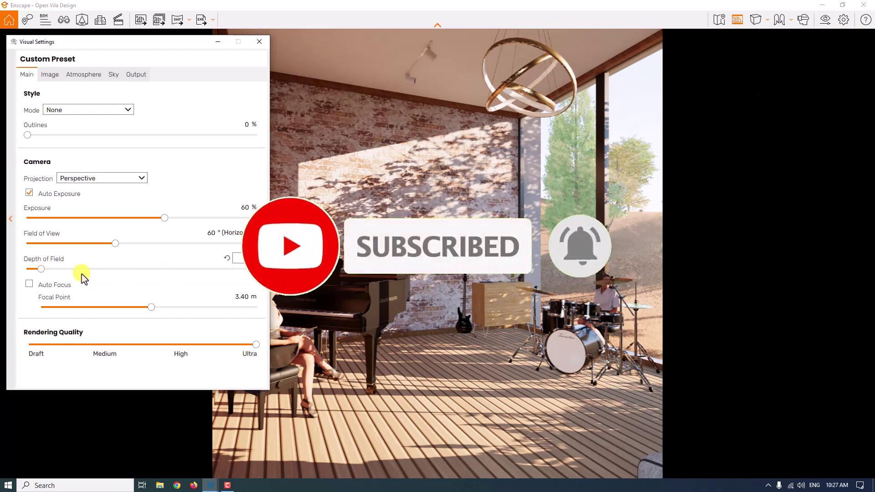
{"action": "mouse_move", "coordinate": [152, 311]}
{"action": "left_mouse_down"}
{"action": "mouse_move", "coordinate": [137, 307]}
{"action": "mouse_move", "coordinate": [148, 315]}
{"action": "left_mouse_up"}
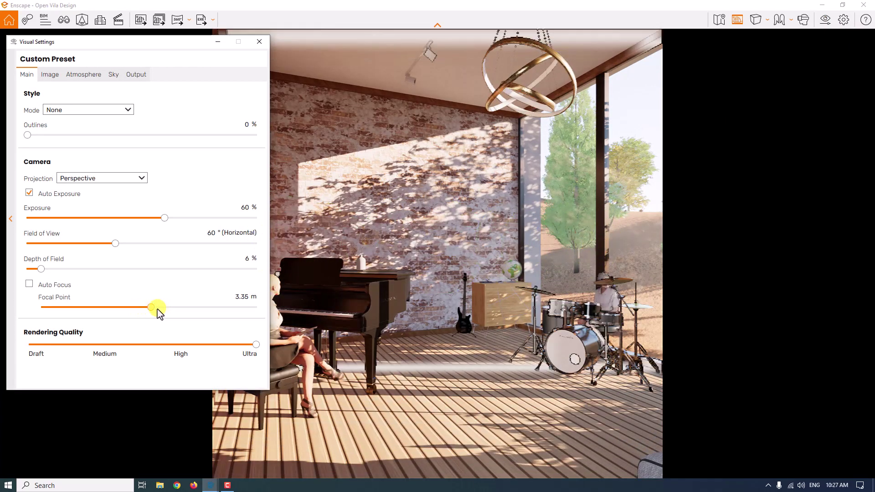
{"action": "double_click", "coordinate": [244, 294]}
{"action": "type", "text": "4"}
{"action": "key", "text": "Return"}
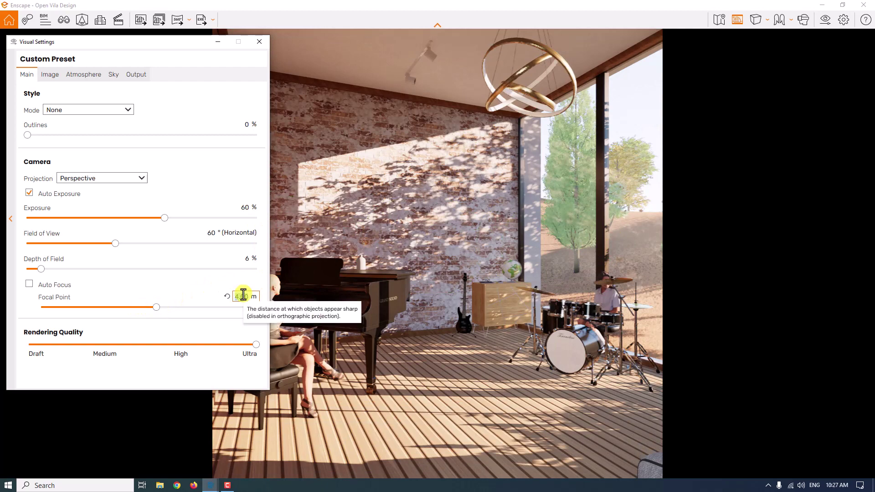
{"action": "double_click", "coordinate": [246, 259]}
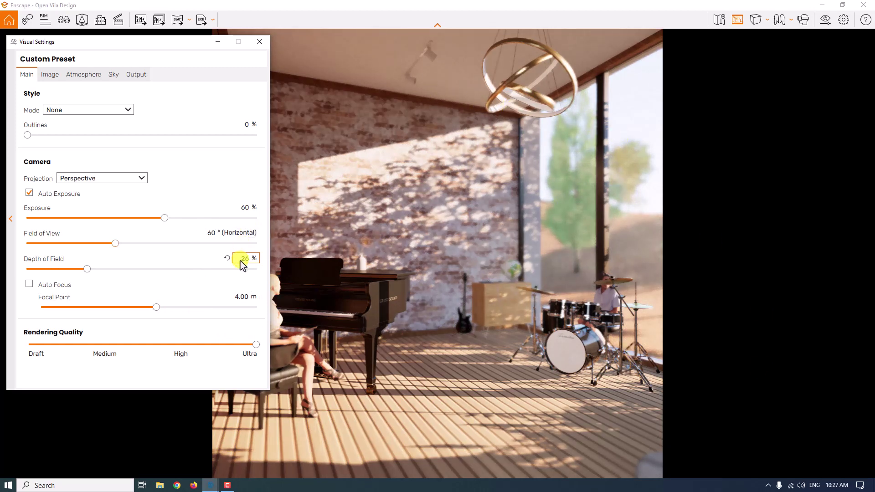
{"action": "left_click_drag", "start_coordinate": [241, 259], "coordinate": [257, 260]}
{"action": "key", "text": "Return"}
Step: Save the render to the Desktop as 'Interior No 2' and show the desktop
{"action": "left_click", "coordinate": [259, 43]}
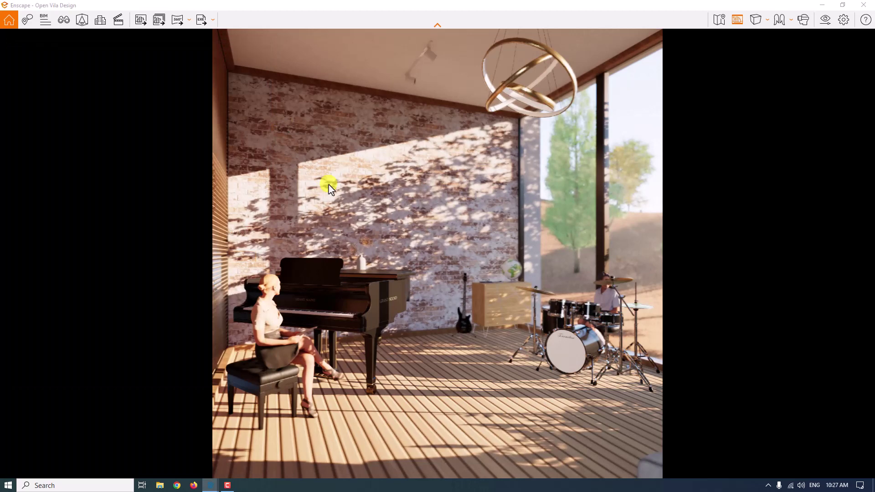
{"action": "key", "text": "F10"}
{"action": "type", "text": "I"}
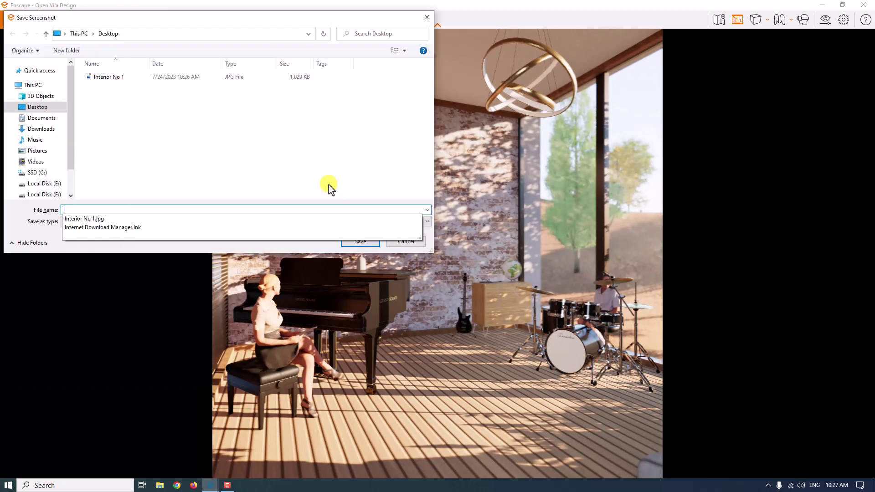
{"action": "type", "text": "nterior"}
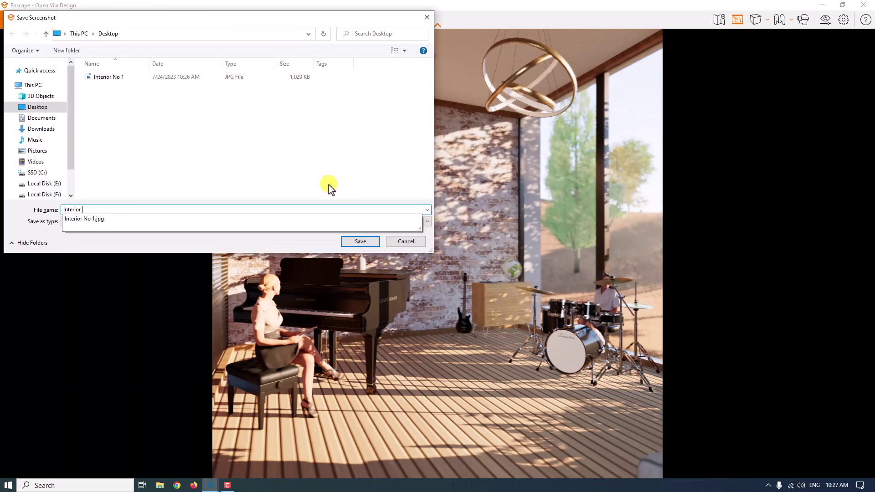
{"action": "type", "text": " No 2"}
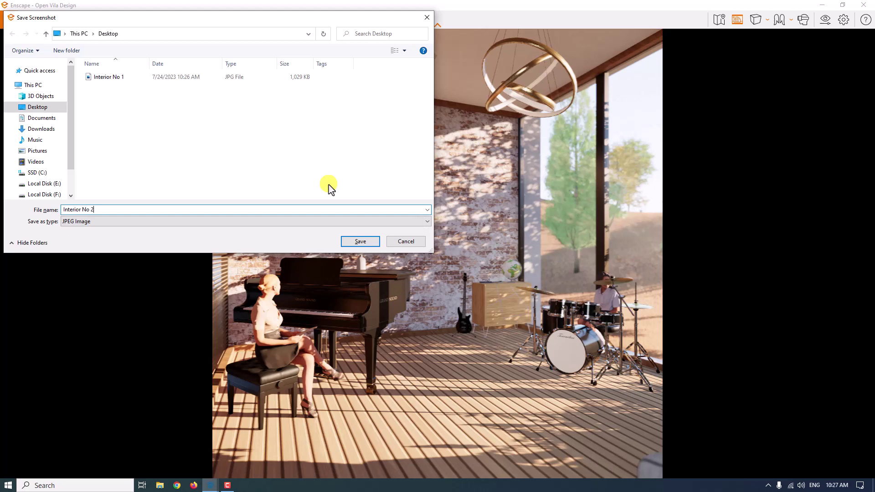
{"action": "left_click", "coordinate": [371, 242]}
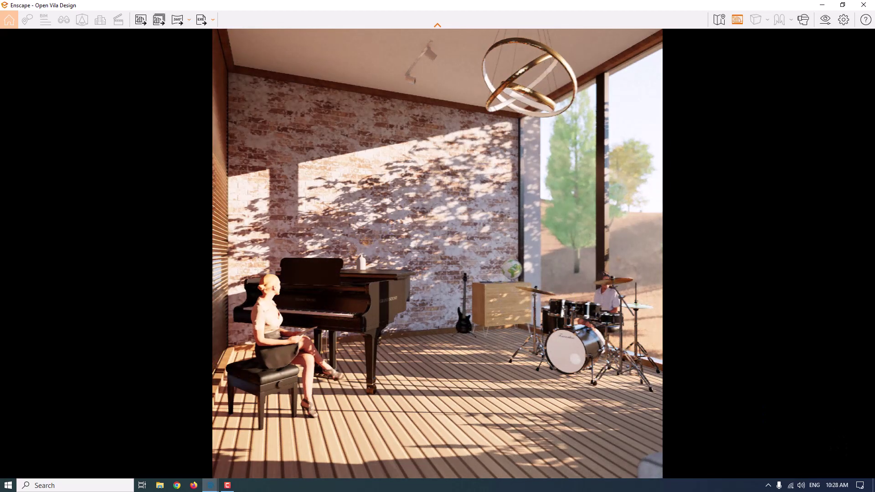
{"action": "left_click", "coordinate": [870, 486]}
Step: Refresh the desktop and open the Interior No 2 render in Photos
{"action": "right_click", "coordinate": [203, 117]}
{"action": "left_click", "coordinate": [221, 142]}
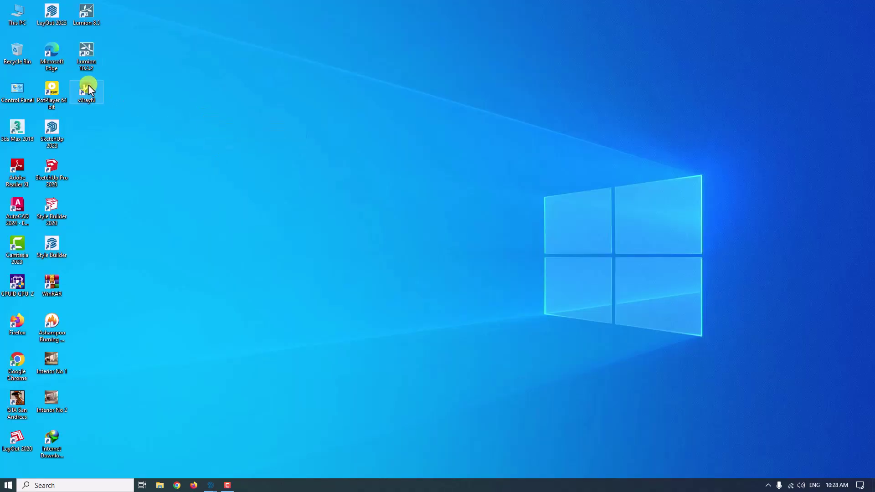
{"action": "double_click", "coordinate": [66, 400]}
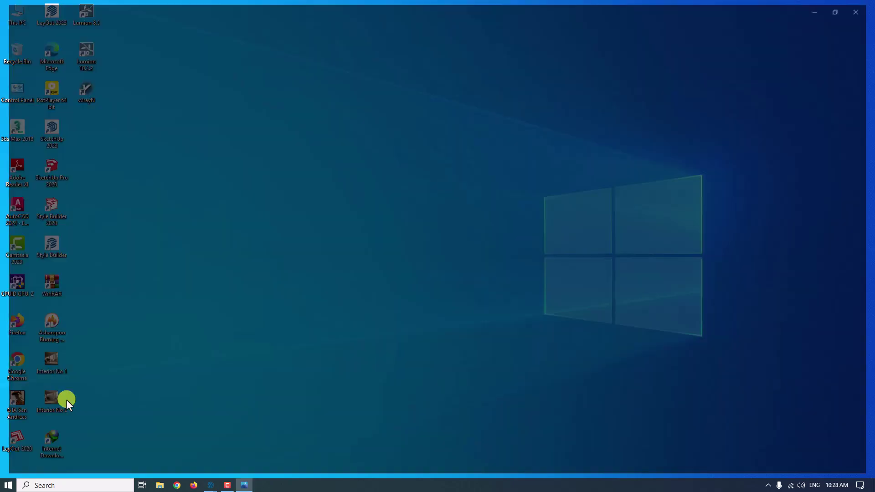
{"action": "scroll", "coordinate": [274, 220], "scroll_direction": "up", "scroll_amount": 5}
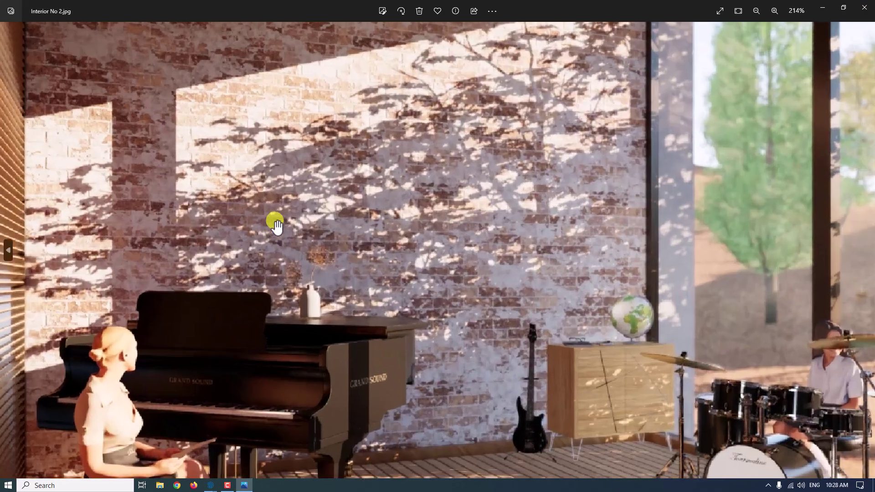
{"action": "scroll", "coordinate": [276, 221], "scroll_direction": "down", "scroll_amount": 5}
{"action": "scroll", "coordinate": [275, 221], "scroll_direction": "up", "scroll_amount": 3}
{"action": "scroll", "coordinate": [274, 408], "scroll_direction": "down", "scroll_amount": 4}
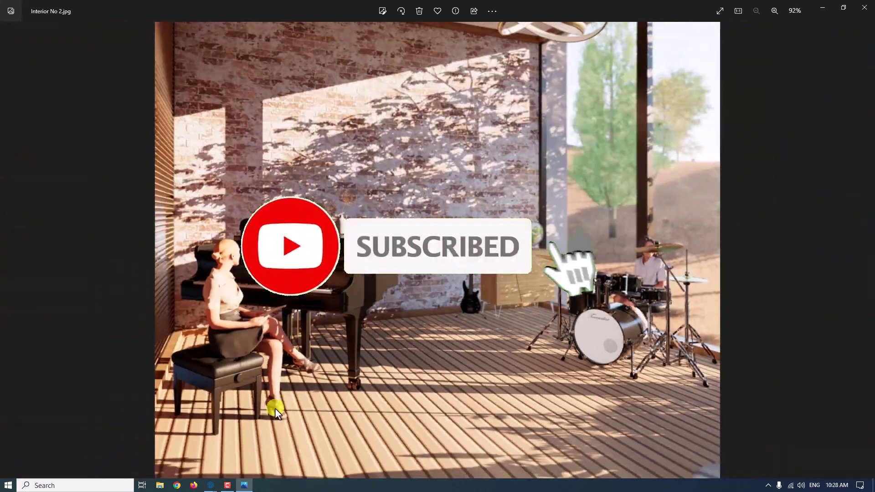
Step: Snap Interior No 2 to the right half and Interior No 1 to the left half
{"action": "left_click_drag", "start_coordinate": [567, 5], "coordinate": [850, 245]}
{"action": "left_click", "coordinate": [237, 102]}
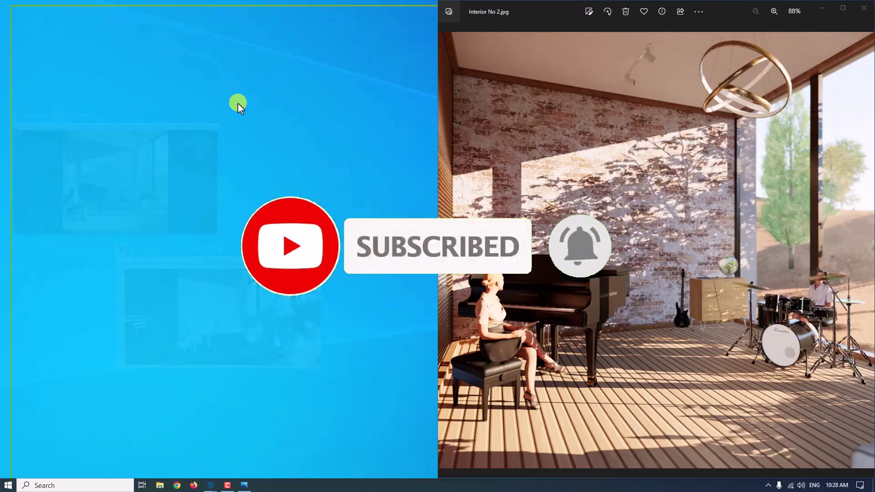
{"action": "double_click", "coordinate": [56, 371]}
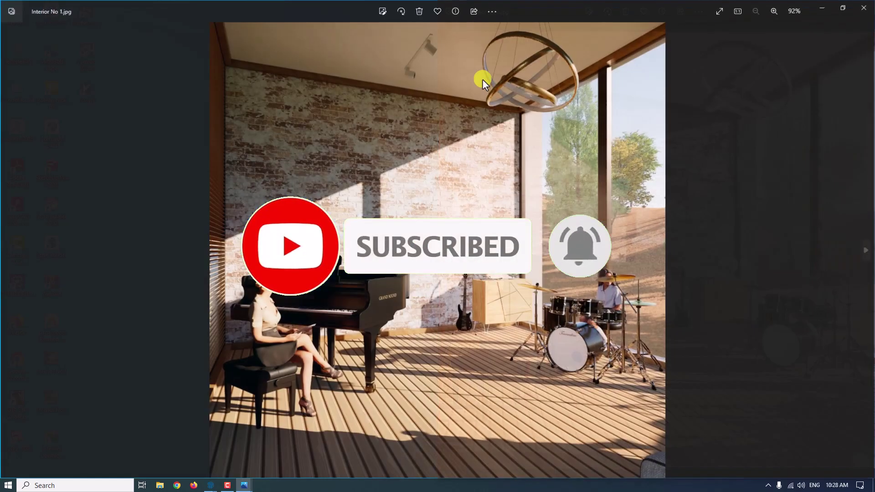
{"action": "left_click_drag", "start_coordinate": [520, 6], "coordinate": [2, 156]}
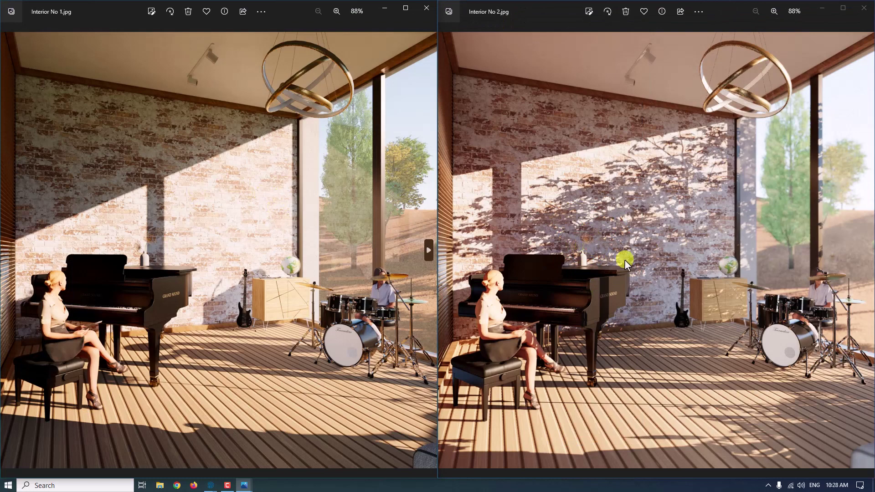